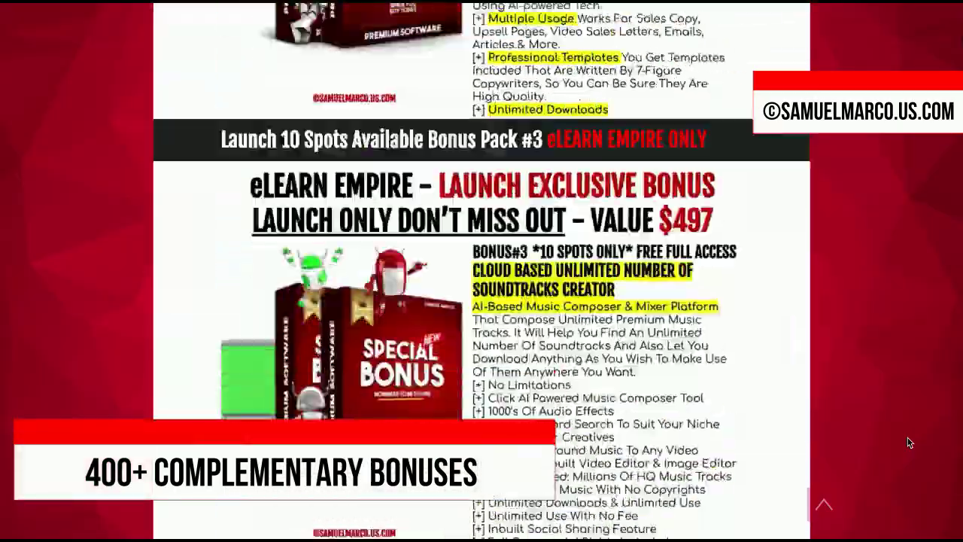
# - Scroll down the bonus page past every bonus pack to the Ultimate Pack section
pyautogui.scroll(-8, 908, 442)
pyautogui.scroll(-7, 909, 443)
pyautogui.scroll(-7, 909, 443)
pyautogui.scroll(-7, 909, 442)
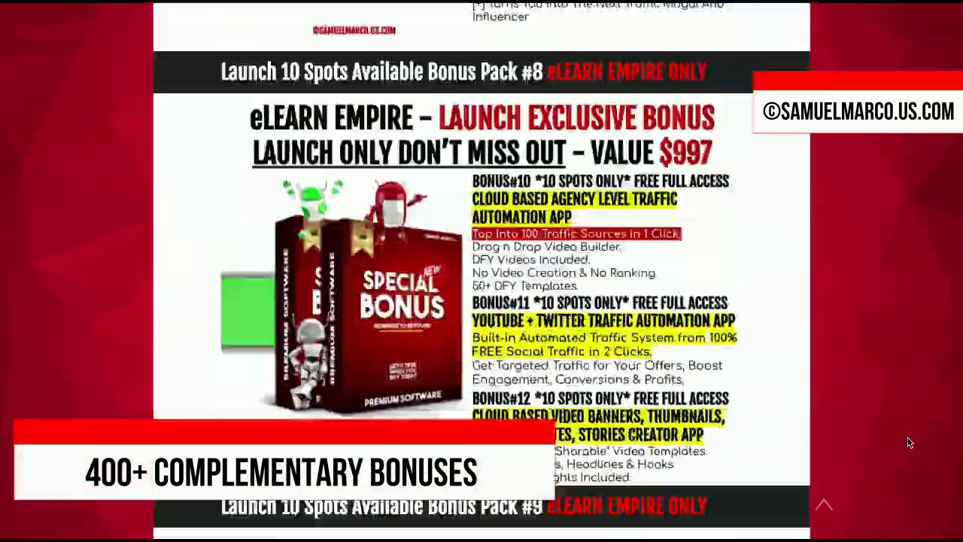
pyautogui.scroll(-7, 908, 442)
pyautogui.scroll(-6, 908, 443)
pyautogui.scroll(-6, 908, 442)
pyautogui.scroll(-6, 908, 442)
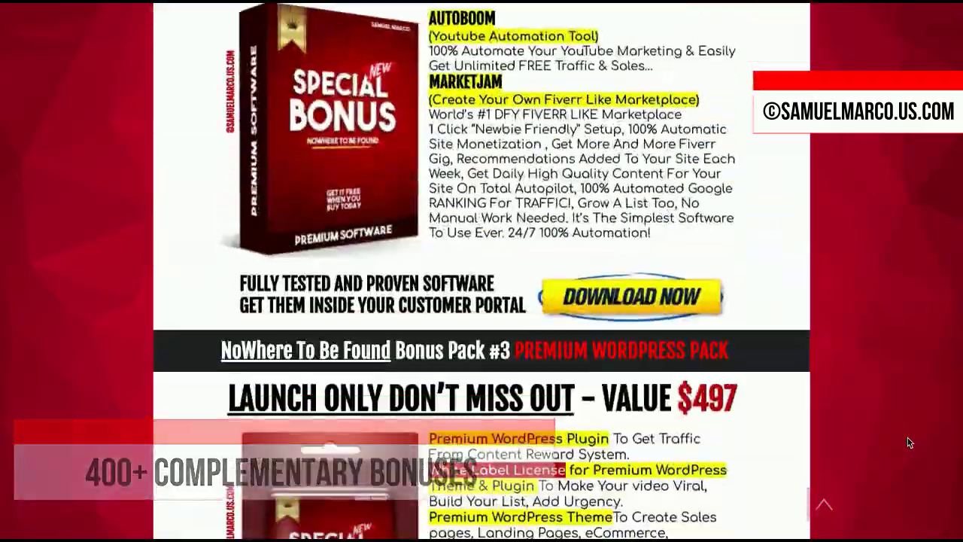
pyautogui.scroll(-6, 908, 442)
pyautogui.scroll(-6, 908, 442)
pyautogui.scroll(-6, 908, 442)
pyautogui.scroll(-6, 908, 443)
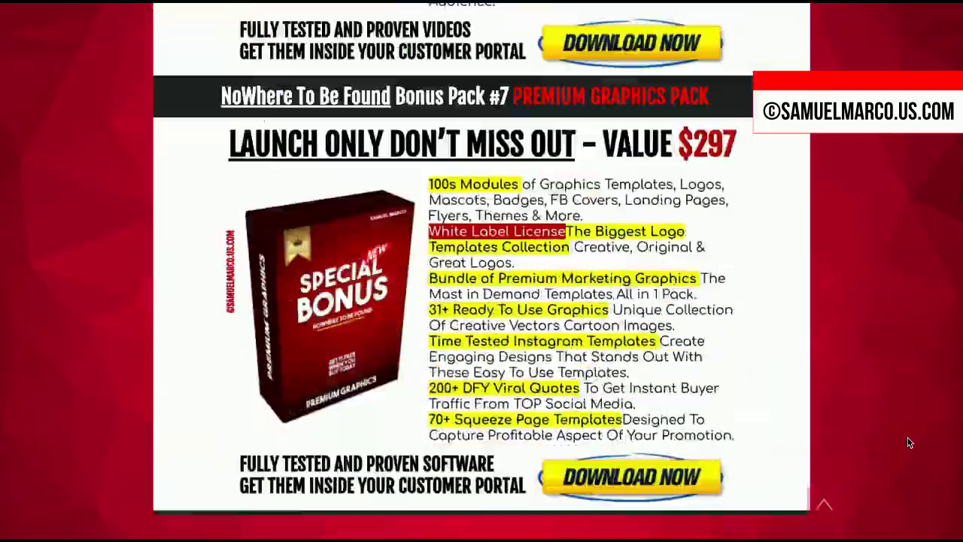
pyautogui.scroll(-6, 908, 442)
pyautogui.scroll(-6, 908, 442)
pyautogui.scroll(-6, 908, 442)
pyautogui.scroll(-6, 908, 442)
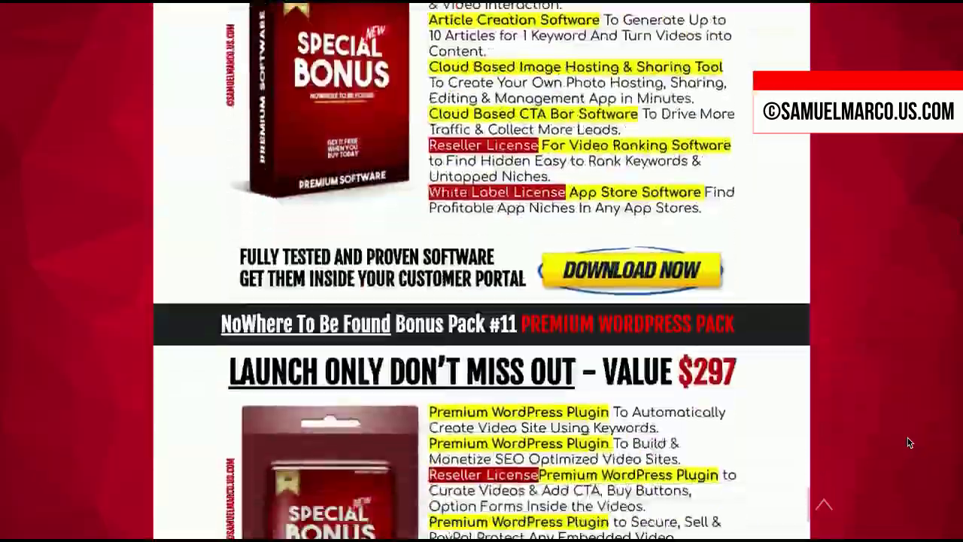
pyautogui.scroll(-6, 908, 442)
pyautogui.scroll(-6, 908, 442)
pyautogui.scroll(-6, 908, 442)
pyautogui.scroll(-6, 908, 442)
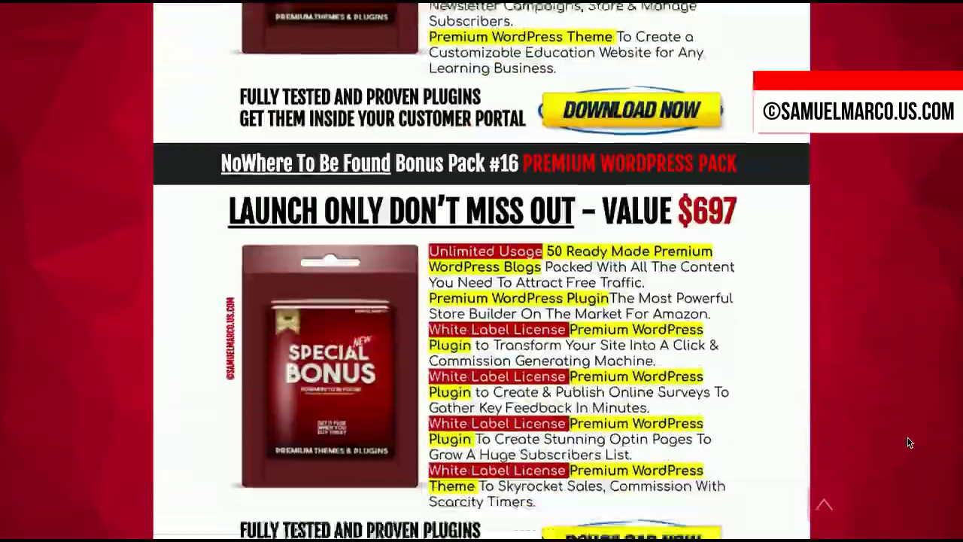
pyautogui.scroll(-6, 908, 443)
pyautogui.scroll(-6, 908, 442)
pyautogui.scroll(-6, 908, 442)
pyautogui.scroll(-6, 908, 443)
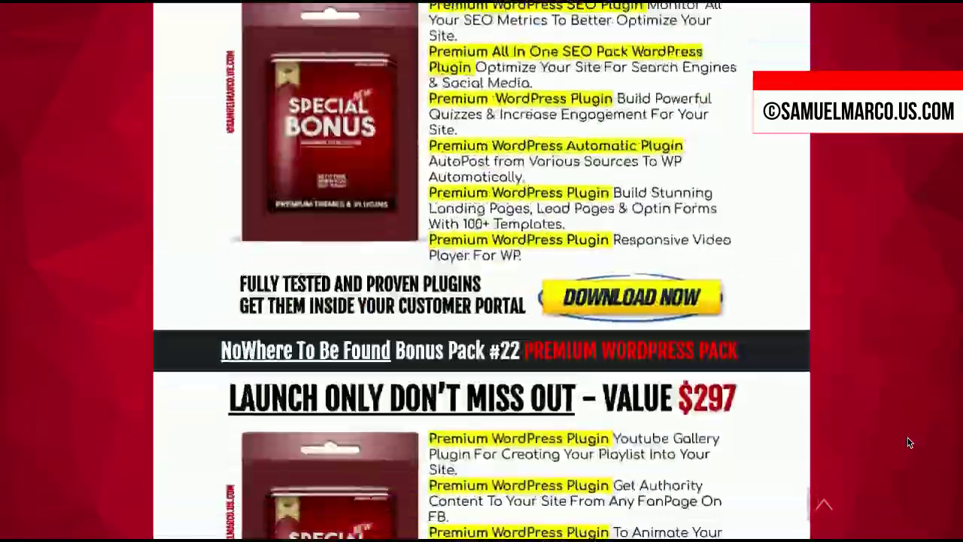
pyautogui.scroll(-6, 908, 442)
pyautogui.scroll(-6, 908, 442)
pyautogui.scroll(-6, 908, 442)
pyautogui.scroll(-6, 908, 442)
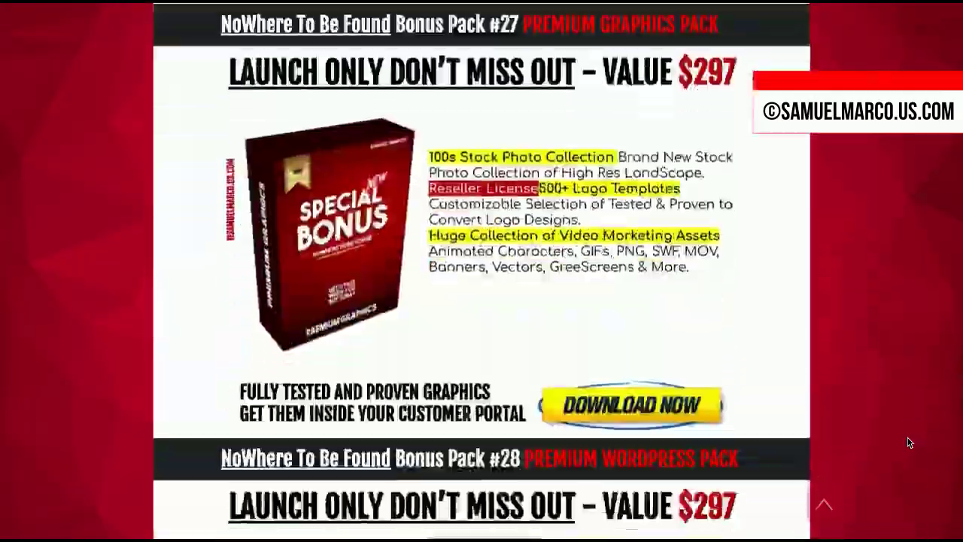
pyautogui.scroll(-6, 908, 442)
pyautogui.scroll(-6, 908, 442)
pyautogui.scroll(-6, 908, 443)
pyautogui.scroll(-6, 908, 442)
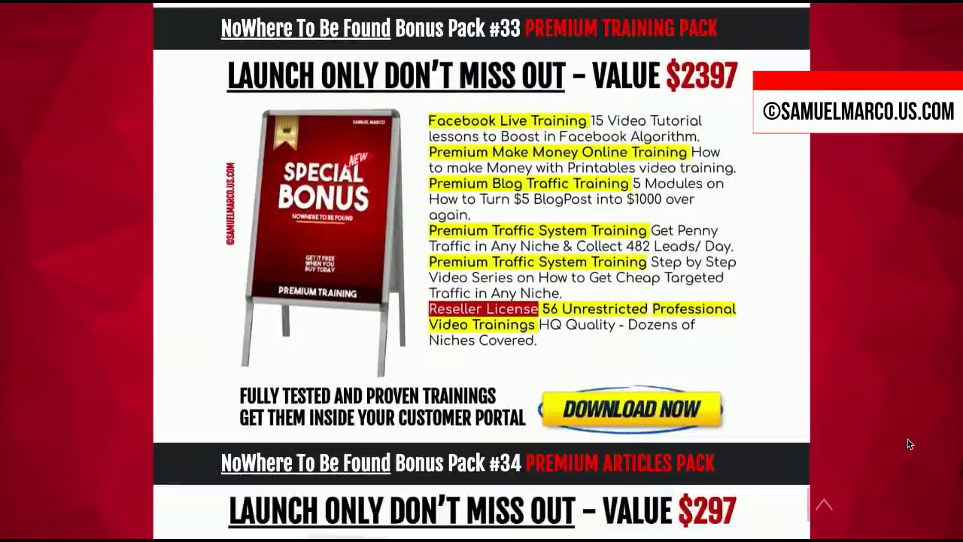
pyautogui.scroll(-6, 908, 442)
pyautogui.scroll(-6, 909, 444)
pyautogui.scroll(-6, 908, 444)
pyautogui.scroll(-6, 908, 444)
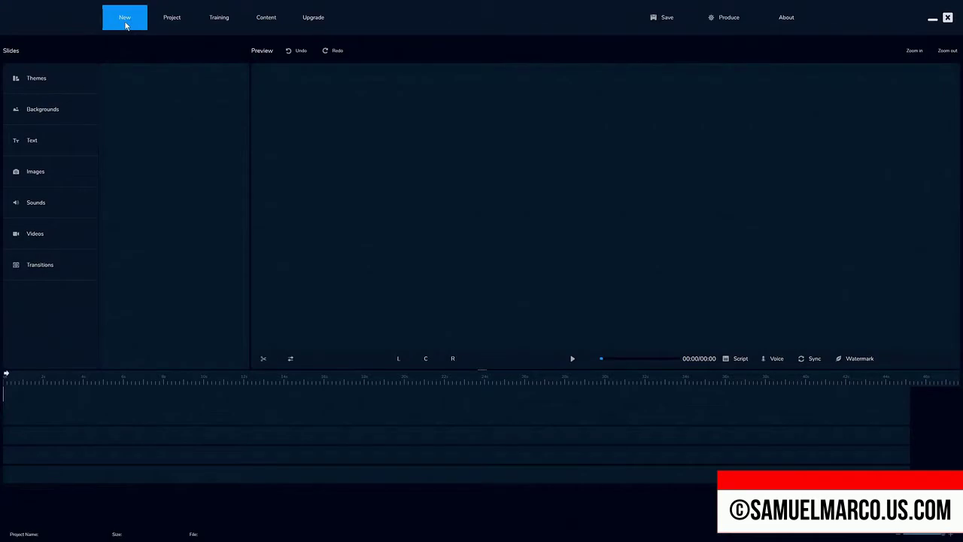
# - Create a new project using the Bluestreak theme
pyautogui.click(122, 17)
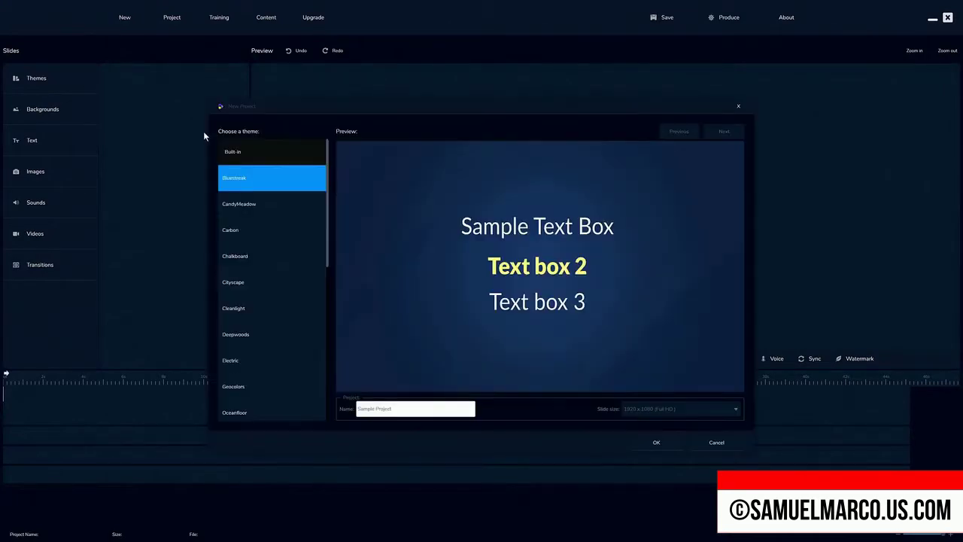
pyautogui.press('Down')
pyautogui.press('Down')
pyautogui.click(255, 179)
pyautogui.click(656, 442)
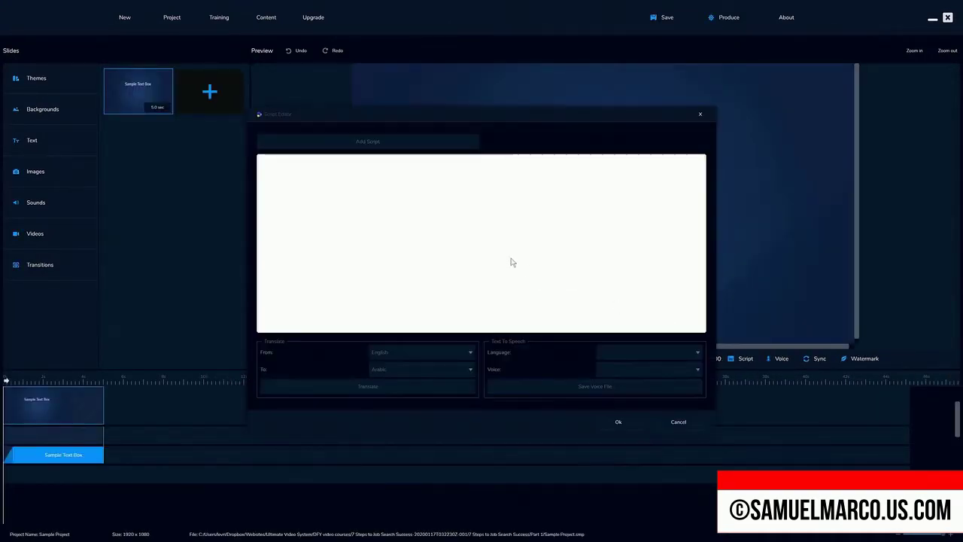
# - Paste the chapter script and generate slides narrated in English, US by the Salli female voice
pyautogui.hotkey('ctrl', 'v')
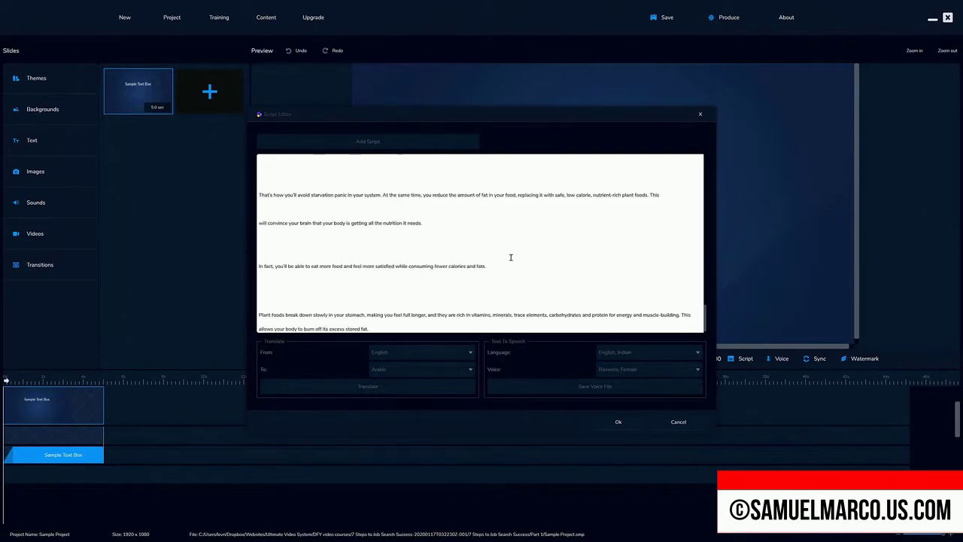
pyautogui.click(648, 354)
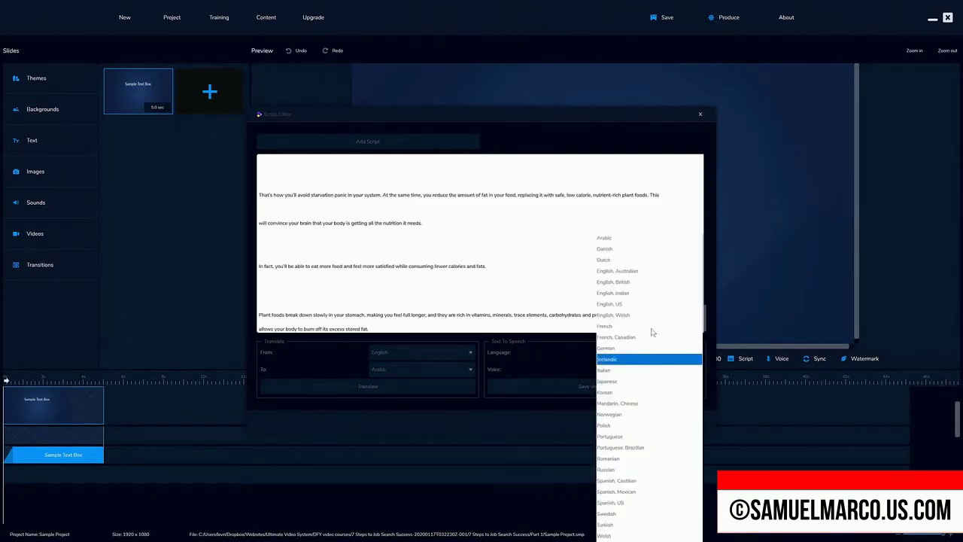
pyautogui.click(653, 368)
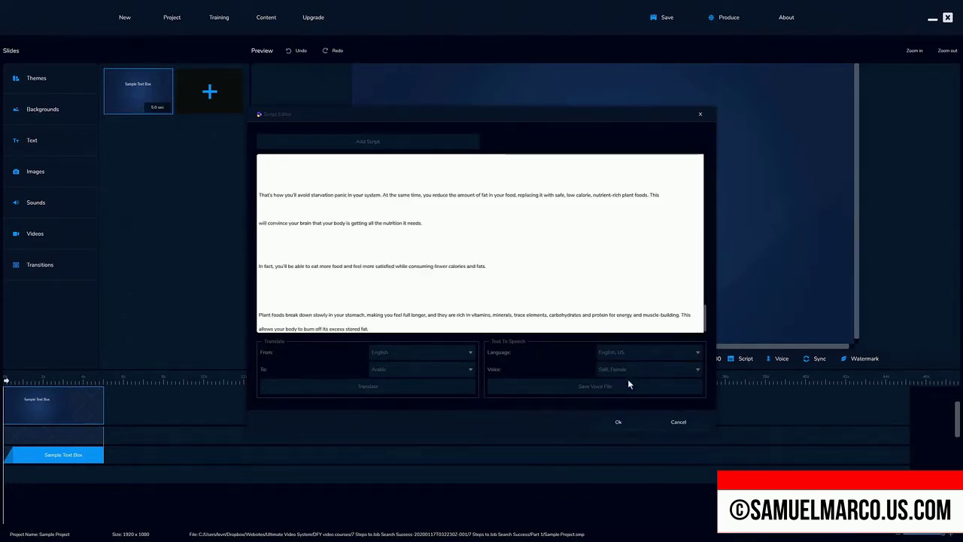
pyautogui.click(619, 423)
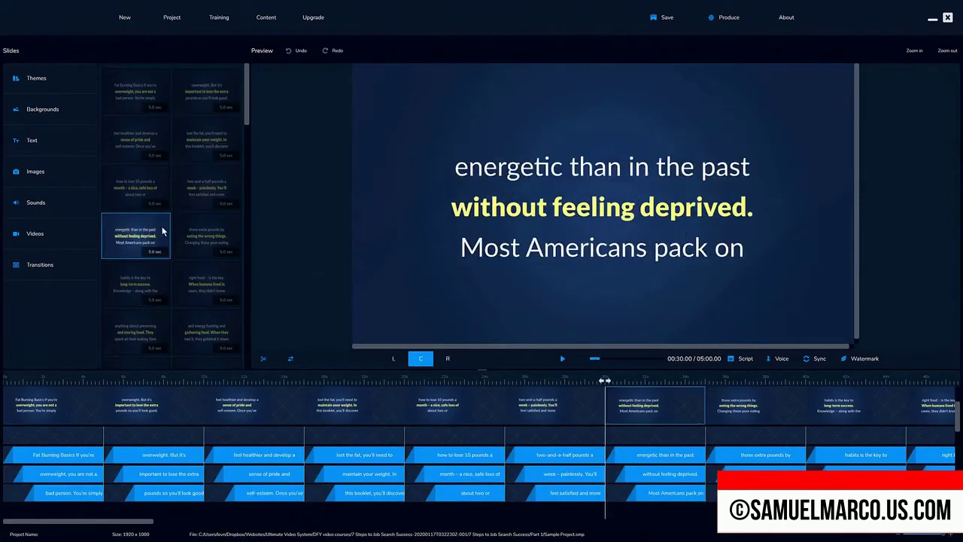
# - Add Experimental Test Subject.mp3 as looping background music at volume 10
pyautogui.click(140, 105)
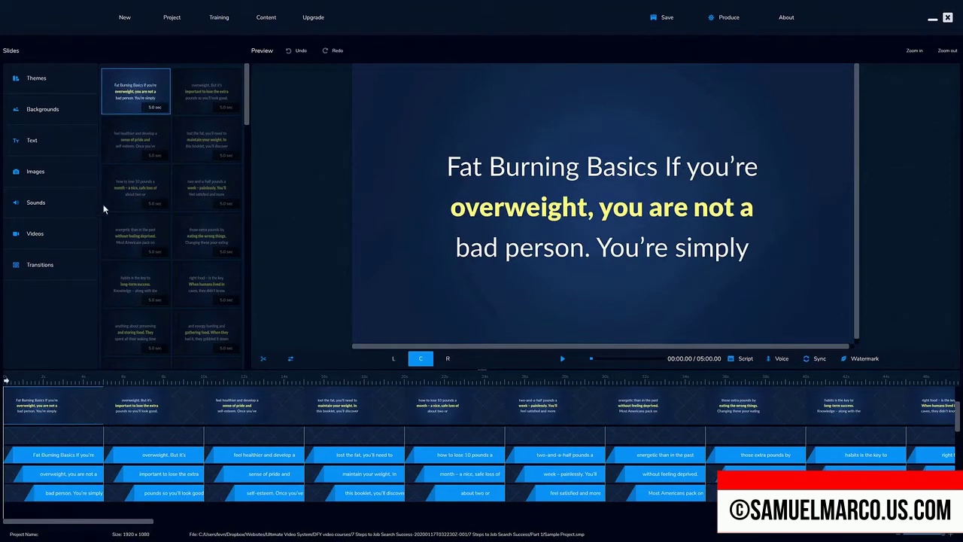
pyautogui.click(38, 203)
pyautogui.click(729, 392)
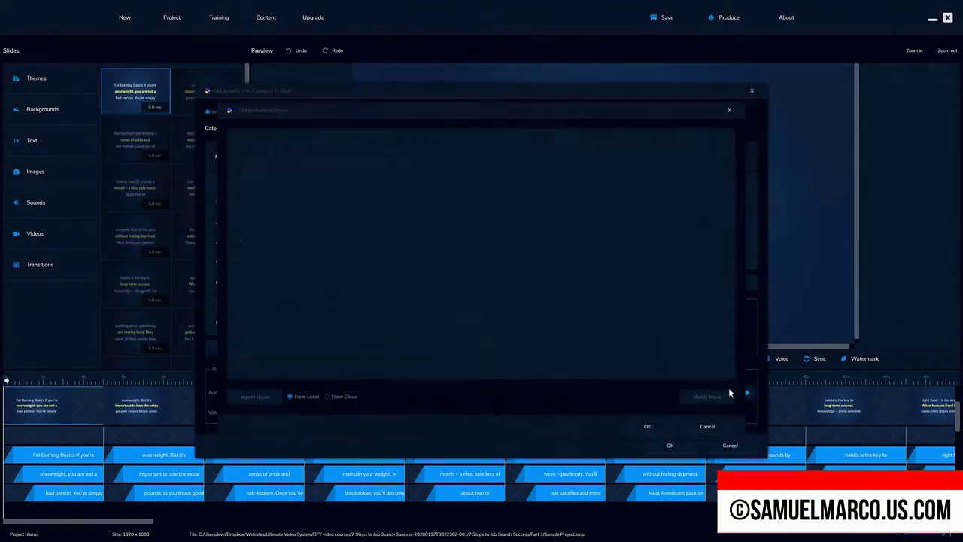
pyautogui.click(442, 226)
pyautogui.click(647, 426)
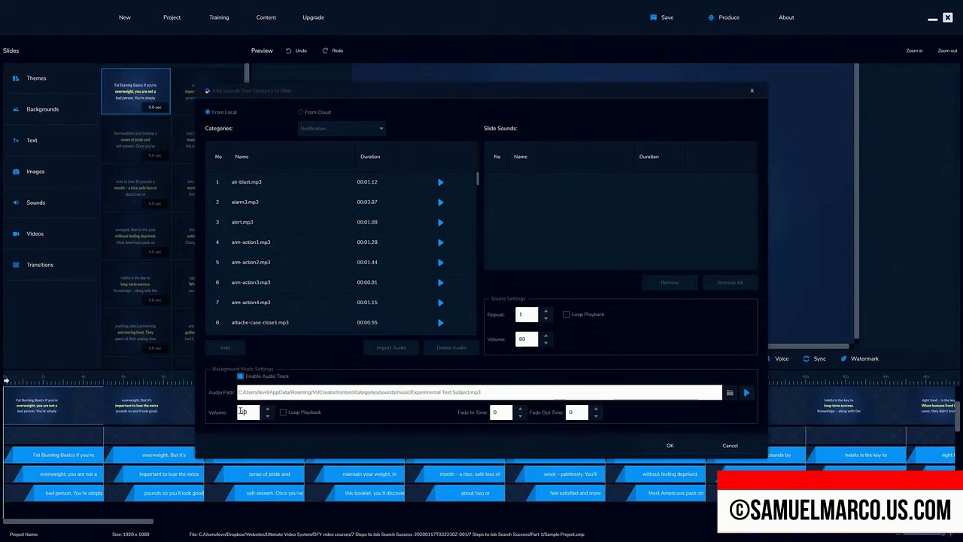
pyautogui.write('10')
pyautogui.click(283, 412)
pyautogui.click(521, 414)
pyautogui.click(670, 445)
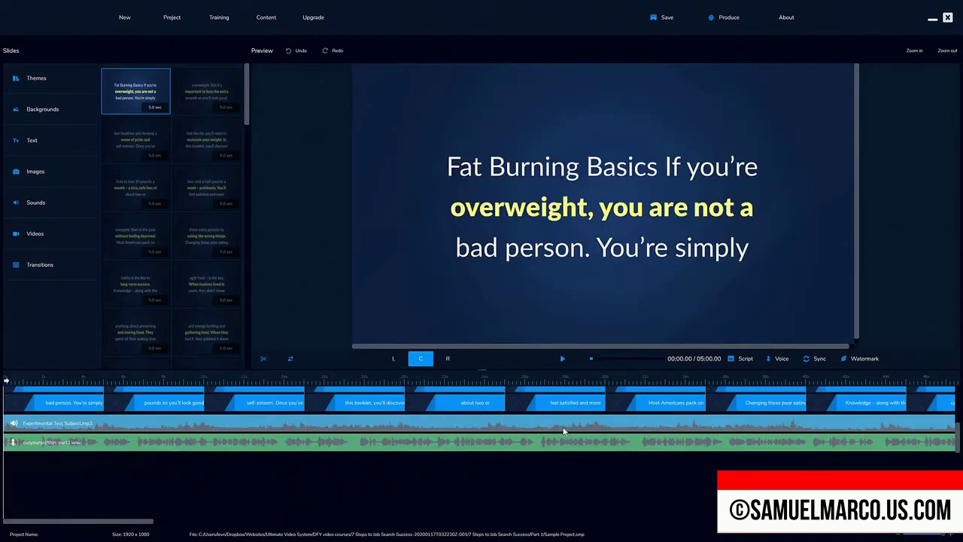
# - Apply the bg-fr-cookingstuff2.jpg cooking background image to all slides
pyautogui.click(42, 109)
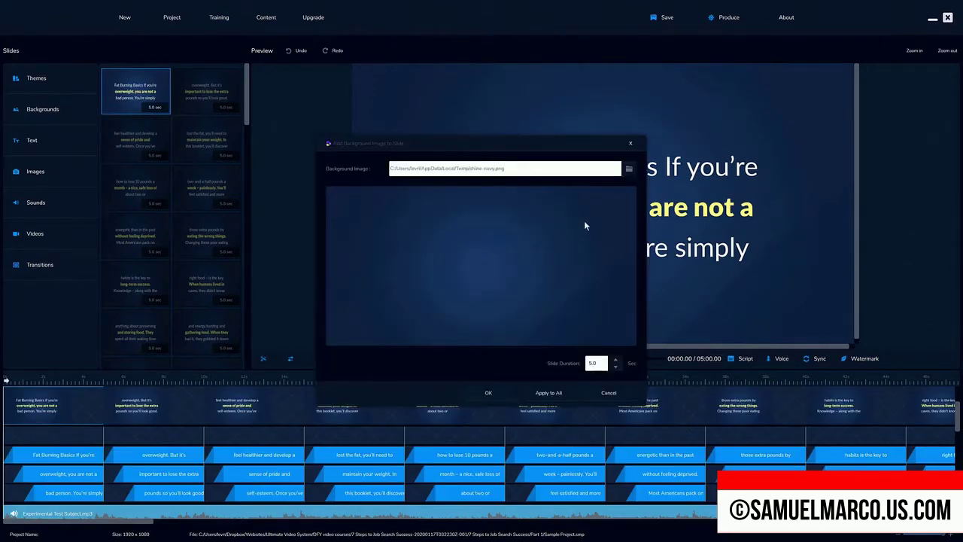
pyautogui.click(629, 169)
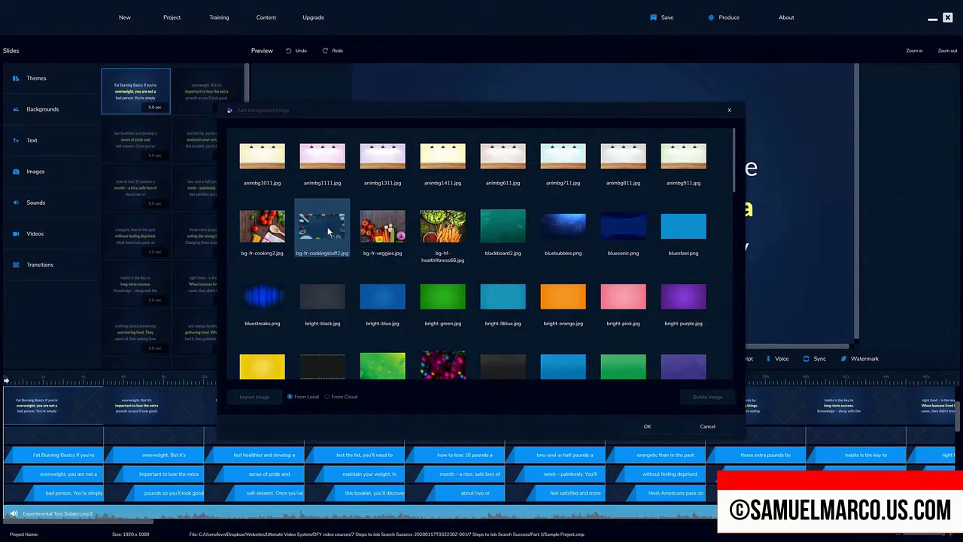
pyautogui.click(636, 426)
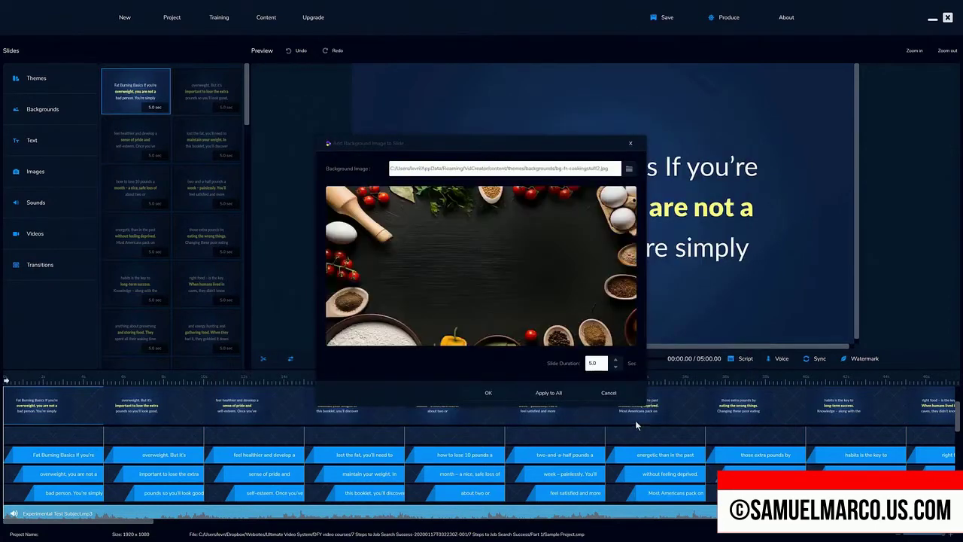
pyautogui.click(524, 403)
# - Browse the button and character images, then close the image dialogs without adding a picture
pyautogui.doubleClick(765, 95)
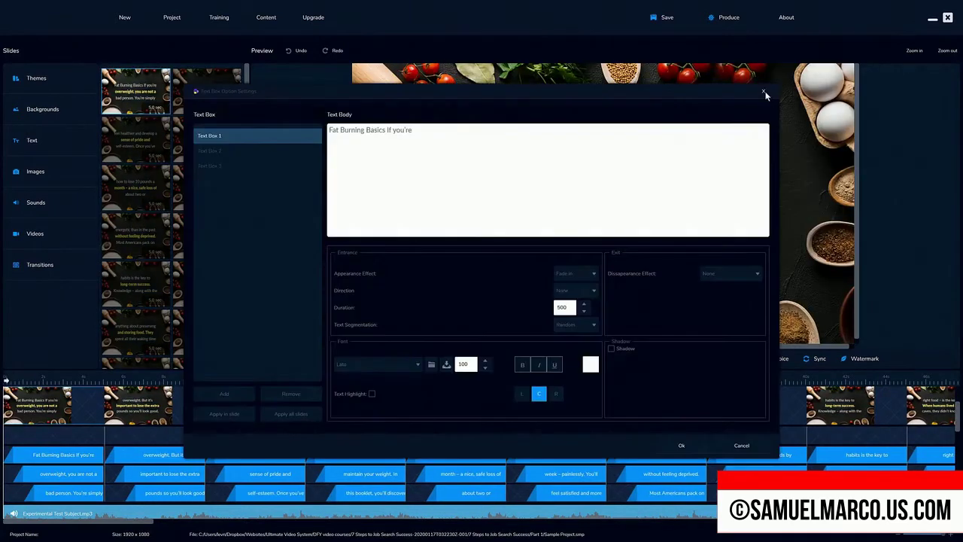
pyautogui.click(763, 93)
pyautogui.click(35, 171)
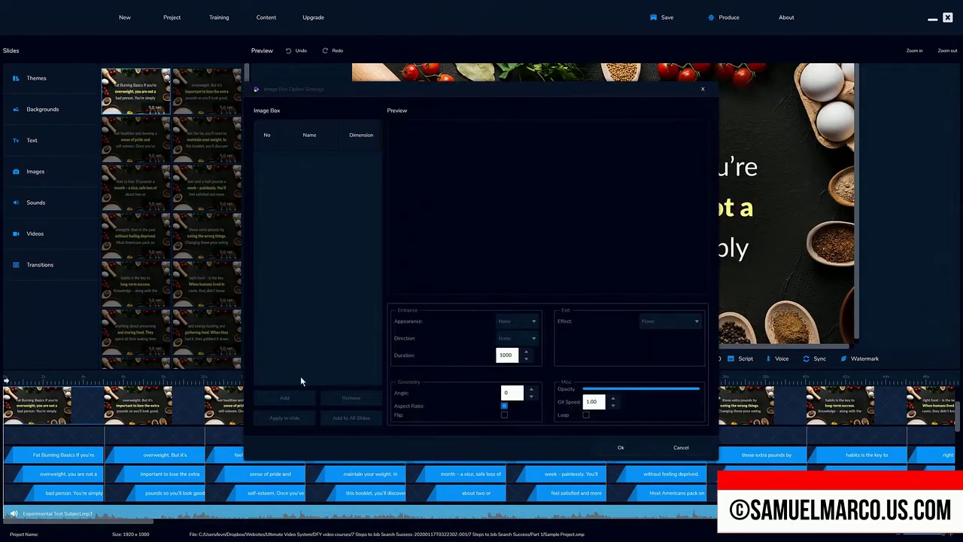
pyautogui.click(295, 397)
pyautogui.click(311, 136)
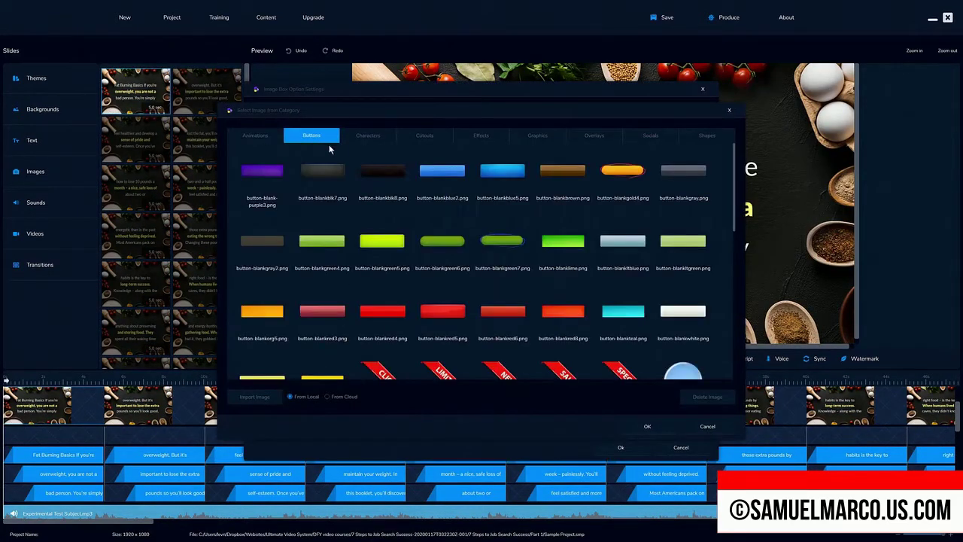
pyautogui.click(372, 136)
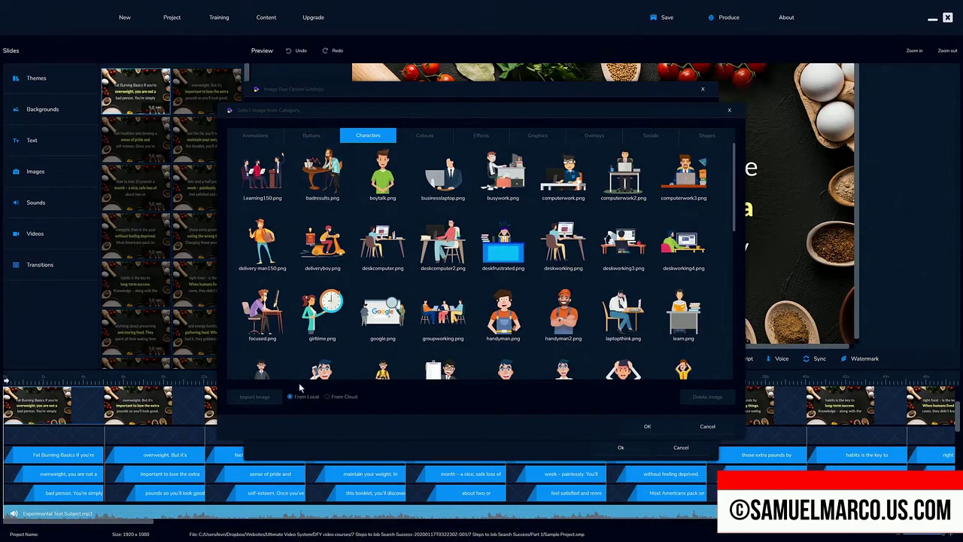
pyautogui.click(705, 428)
pyautogui.click(681, 447)
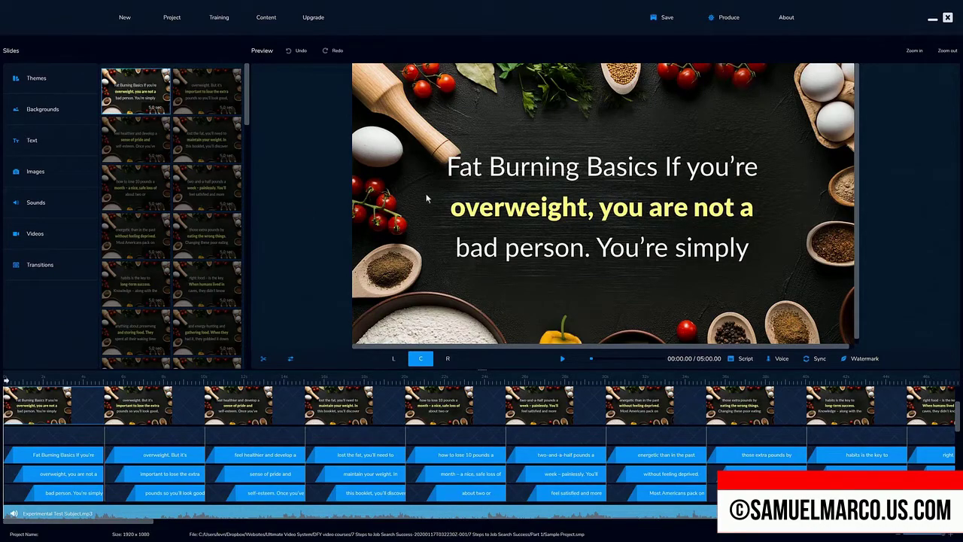
pyautogui.click(726, 17)
pyautogui.click(530, 278)
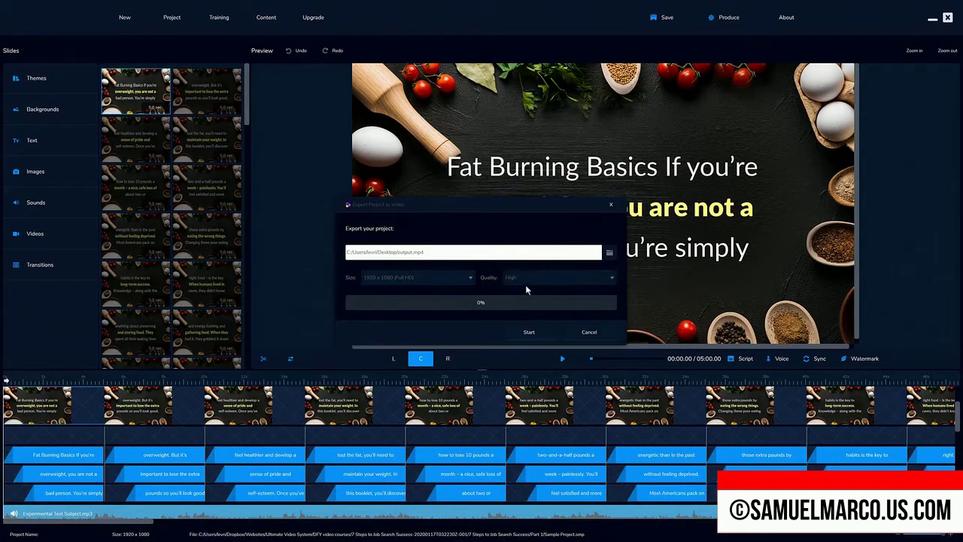
pyautogui.click(588, 333)
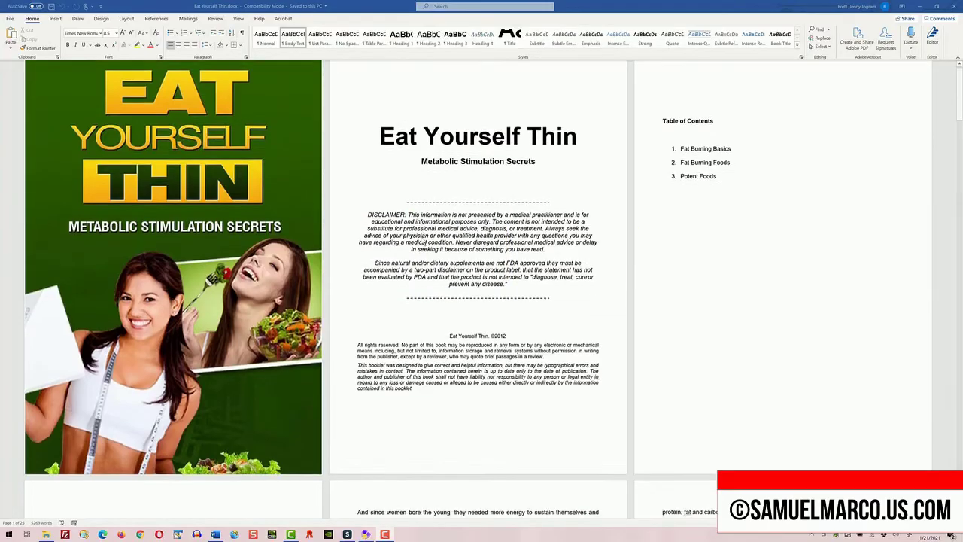
# - Drag-select the Fat Burning Basics chapter from the Plant foods paragraph up to its heading
pyautogui.scroll(-1, 423, 241)
pyautogui.scroll(-2, 424, 241)
pyautogui.scroll(-2, 426, 239)
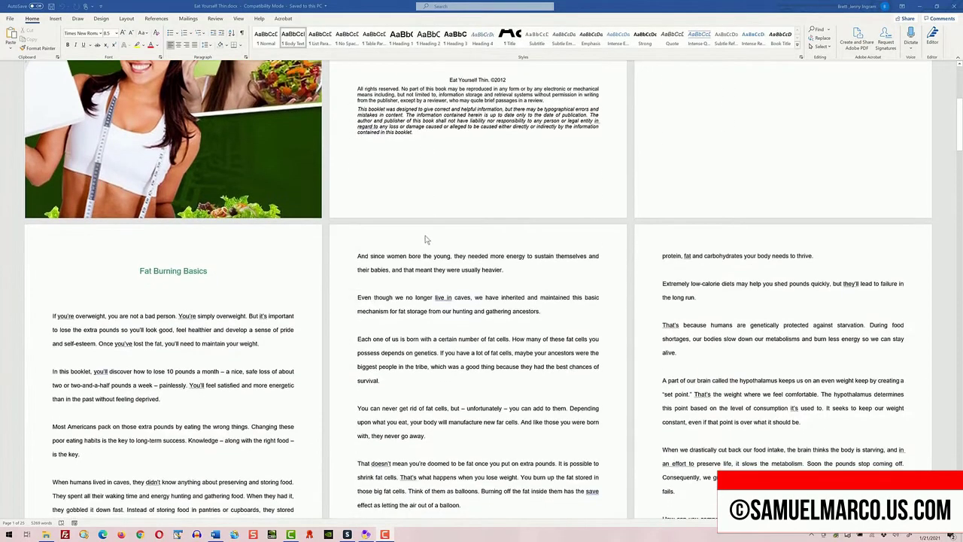
pyautogui.scroll(-2, 426, 239)
pyautogui.scroll(-2, 425, 239)
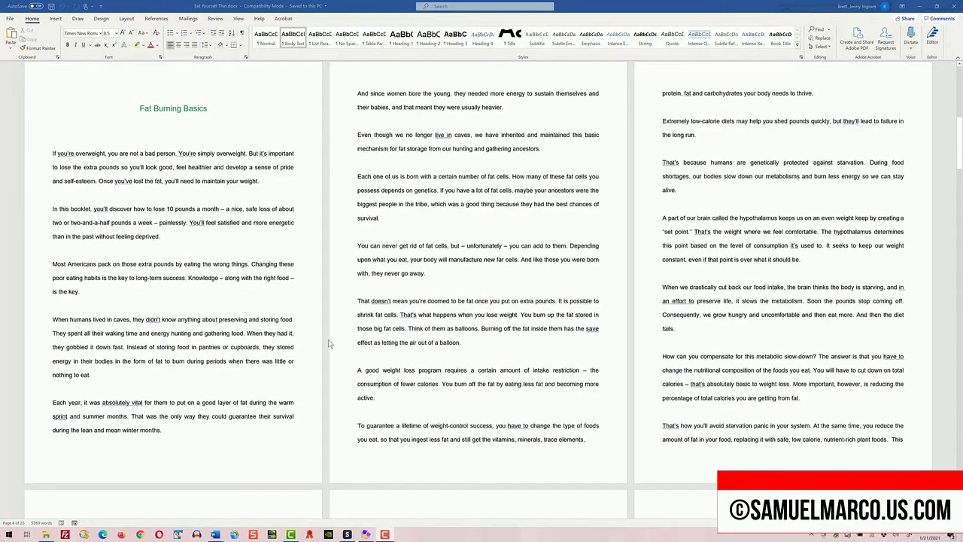
pyautogui.scroll(-2, 323, 342)
pyautogui.scroll(-2, 324, 342)
pyautogui.scroll(-1, 200, 397)
pyautogui.scroll(-1, 248, 421)
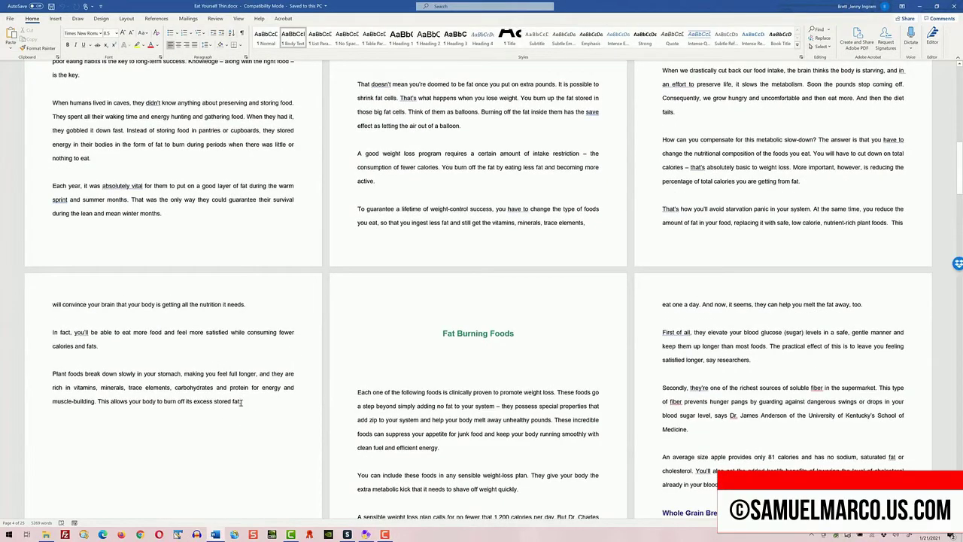
pyautogui.moveTo(233, 390); pyautogui.dragTo(189, 323)
pyautogui.scroll(5, 188, 323)
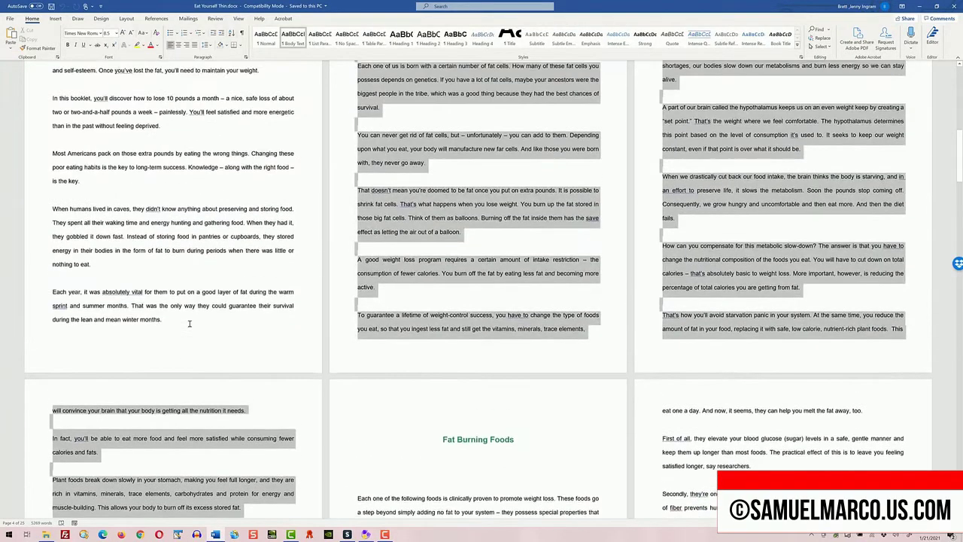
pyautogui.scroll(2, 189, 323)
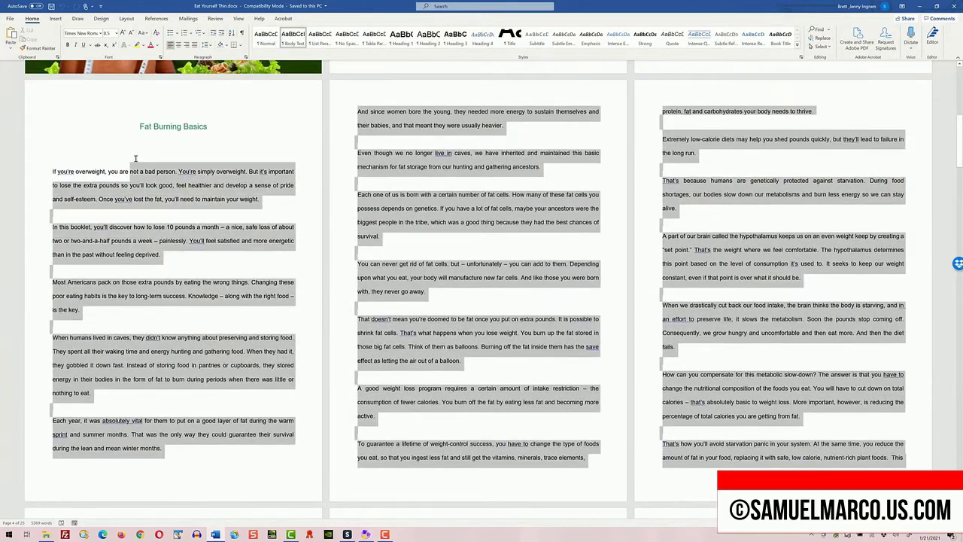
pyautogui.moveTo(188, 324); pyautogui.dragTo(132, 124)
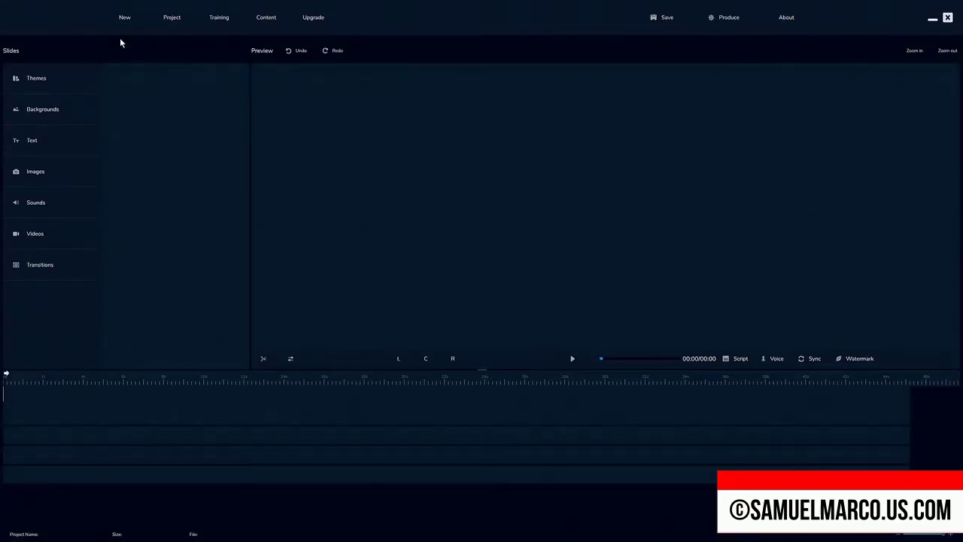
# - Create a new project, previewing a couple of themes before settling on Bluestreak
pyautogui.click(125, 19)
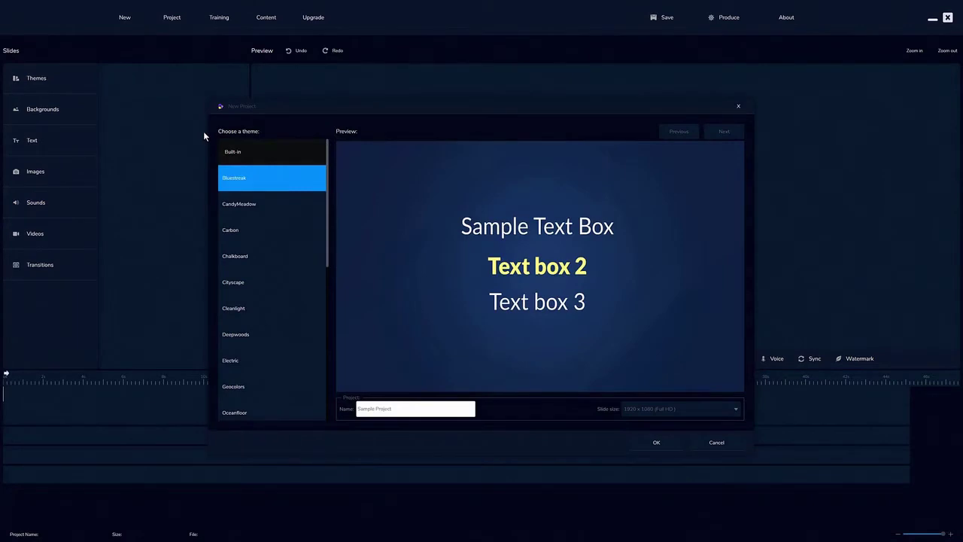
pyautogui.click(254, 233)
pyautogui.click(256, 256)
pyautogui.click(256, 183)
pyautogui.click(657, 440)
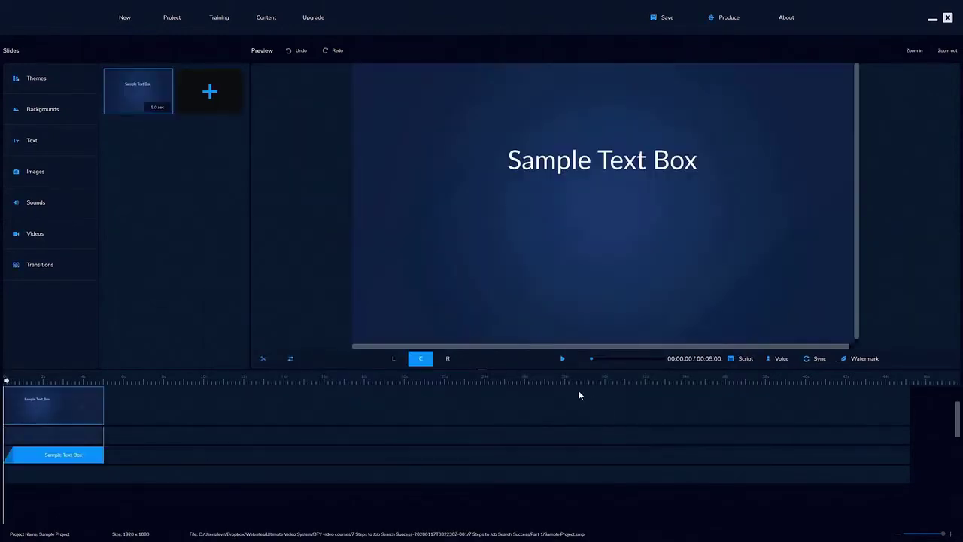
# - Paste the chapter as the script, choose English, US with Salli, Female, and save the voice file
pyautogui.click(743, 359)
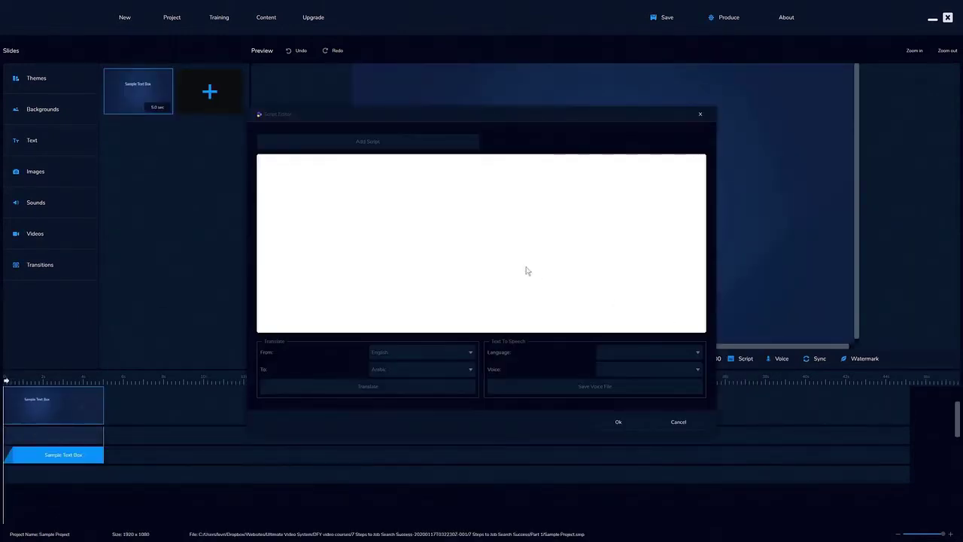
pyautogui.hotkey('ctrl', 'v')
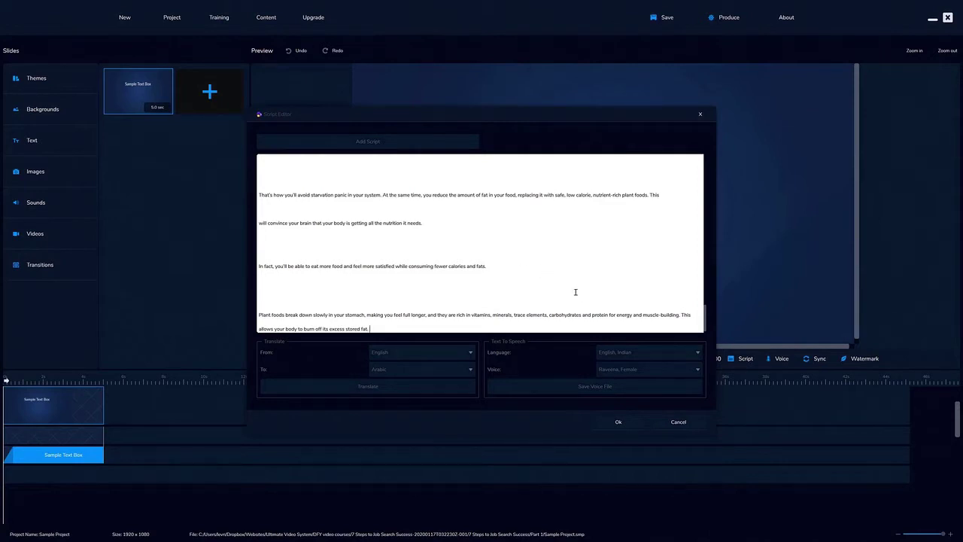
pyautogui.click(647, 352)
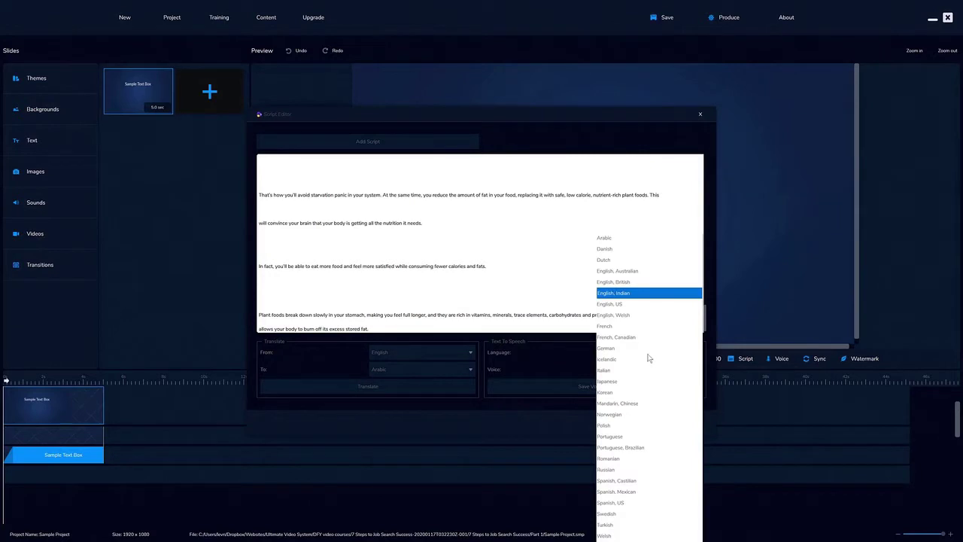
pyautogui.click(650, 304)
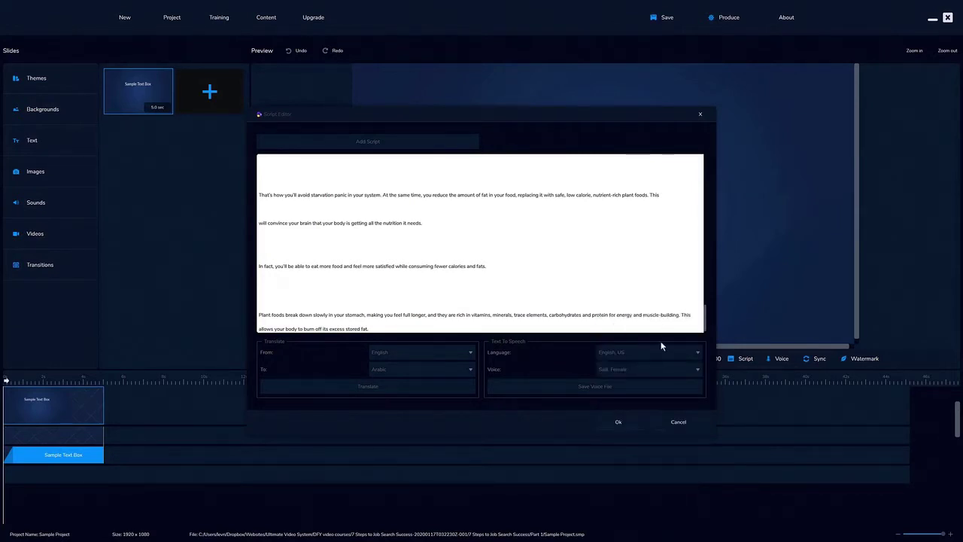
pyautogui.click(653, 369)
pyautogui.click(654, 370)
pyautogui.click(618, 388)
# - Build the slides from the script and preview the generated thumbnails, ending on the first slide
pyautogui.click(619, 423)
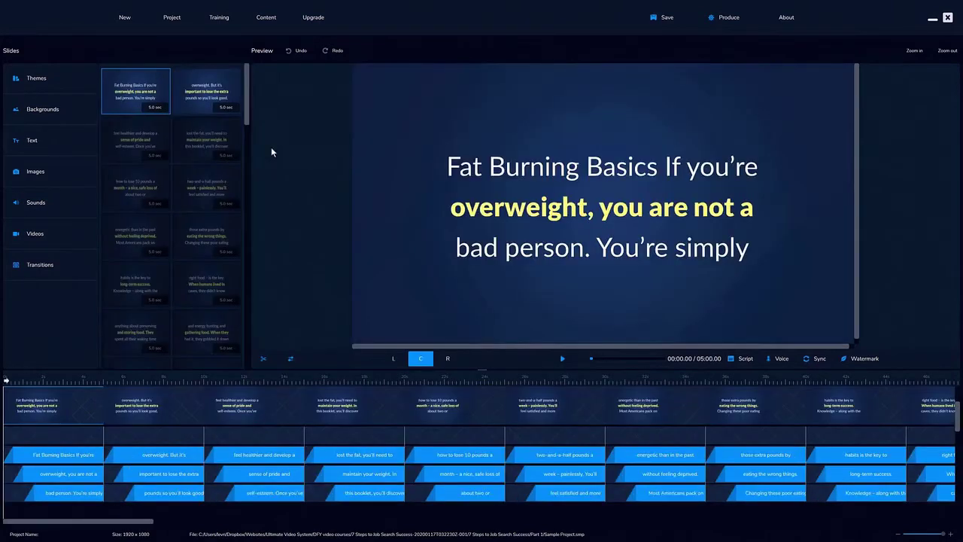
pyautogui.click(200, 89)
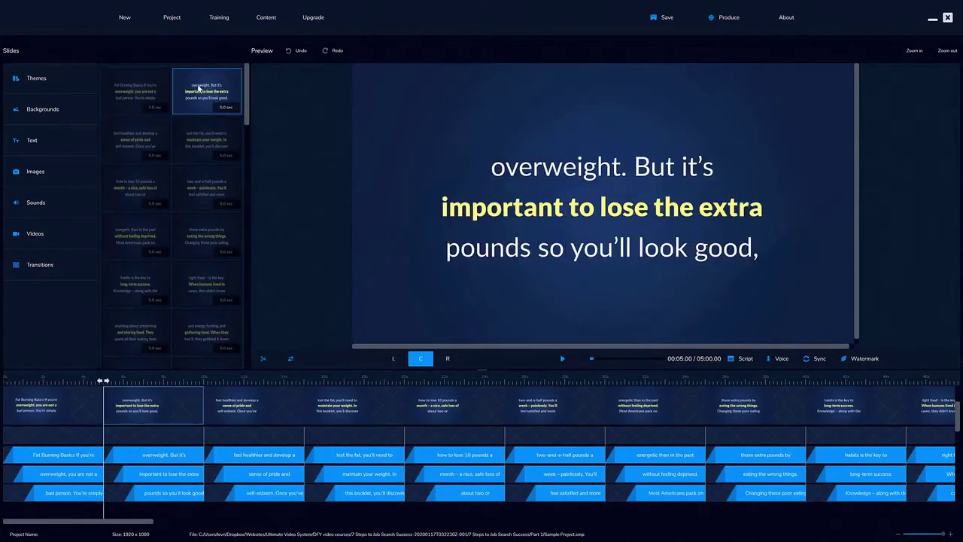
pyautogui.click(156, 131)
pyautogui.click(194, 139)
pyautogui.click(145, 179)
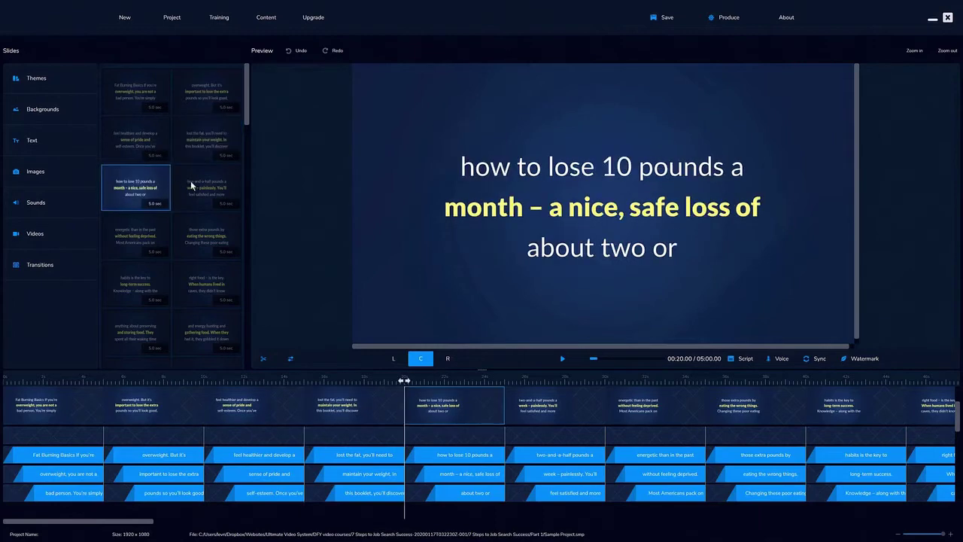
pyautogui.click(194, 185)
pyautogui.click(160, 231)
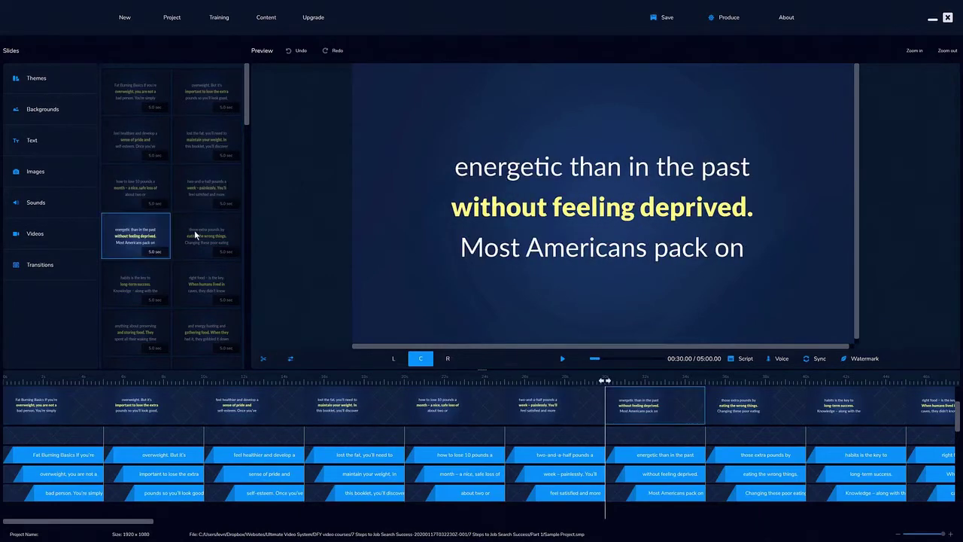
pyautogui.click(193, 236)
pyautogui.click(138, 108)
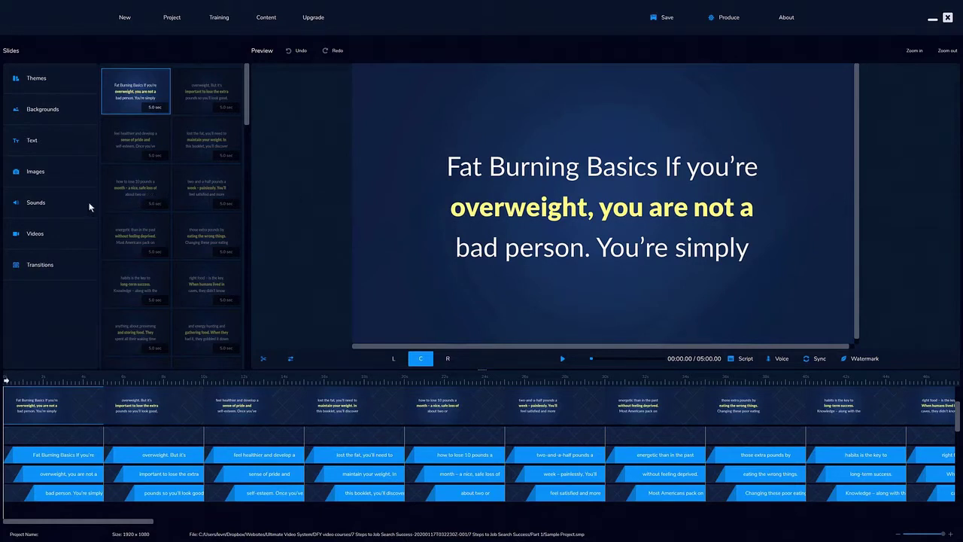
# - Add Experimental Test Subject.mp3 at volume 10 with loop playback and a longer fade-in
pyautogui.click(52, 202)
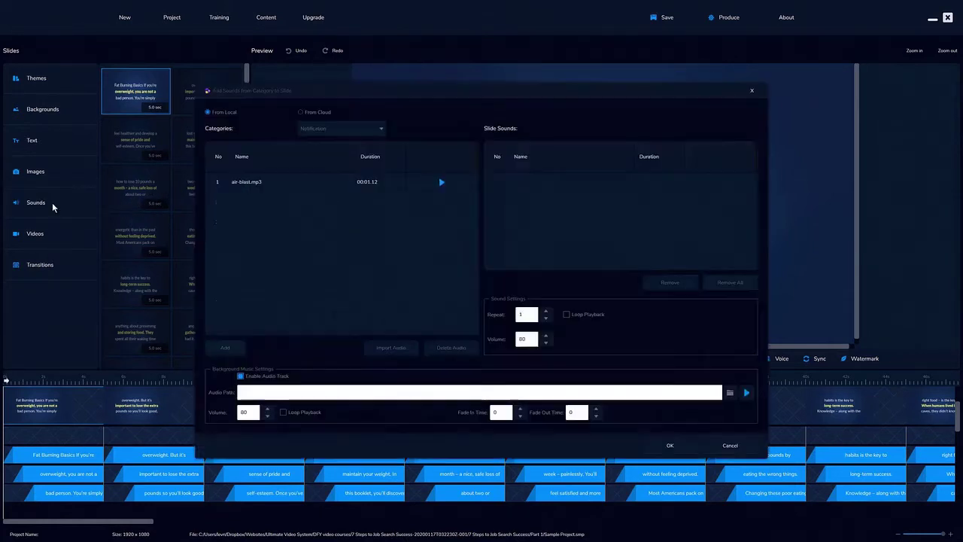
pyautogui.click(729, 392)
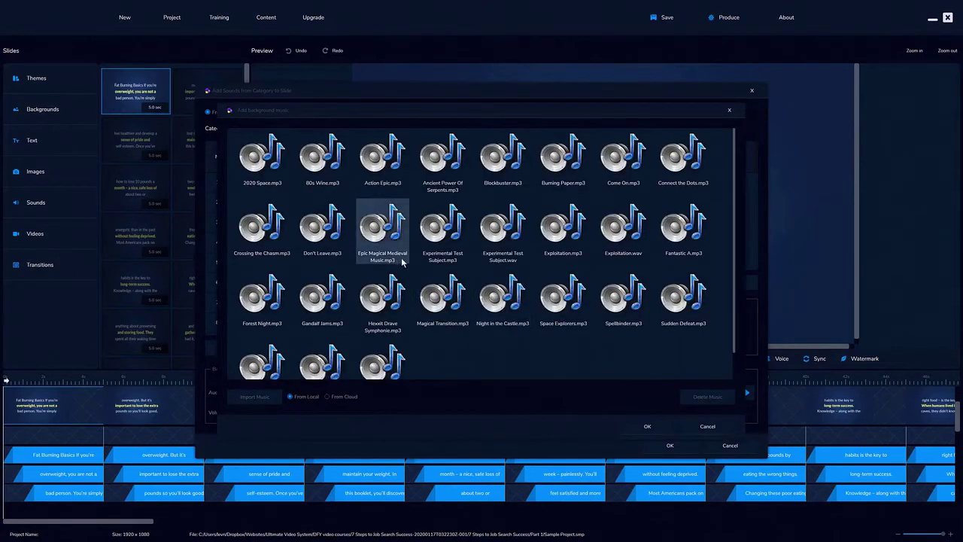
pyautogui.click(431, 240)
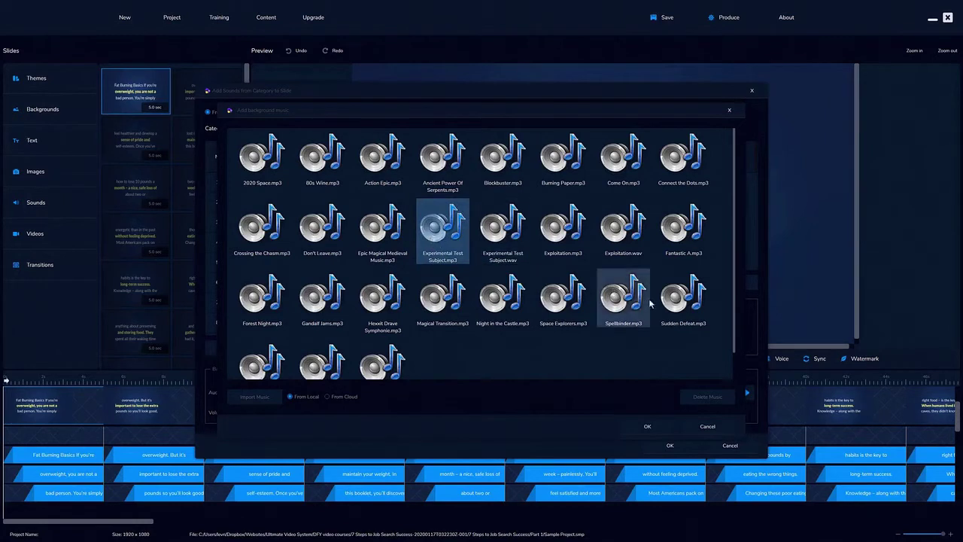
pyautogui.click(649, 425)
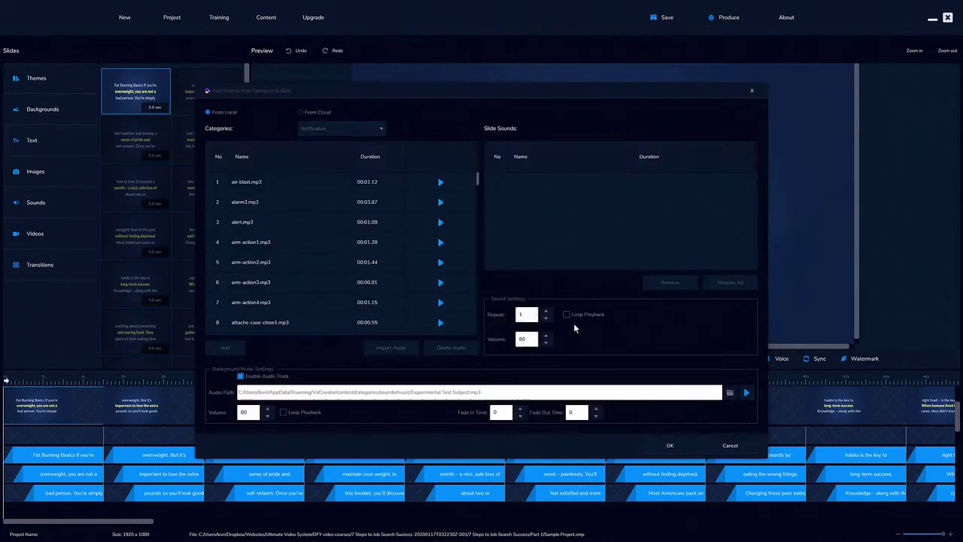
pyautogui.doubleClick(241, 411)
pyautogui.write('10')
pyautogui.click(283, 413)
pyautogui.click(520, 415)
pyautogui.click(596, 410)
pyautogui.click(669, 445)
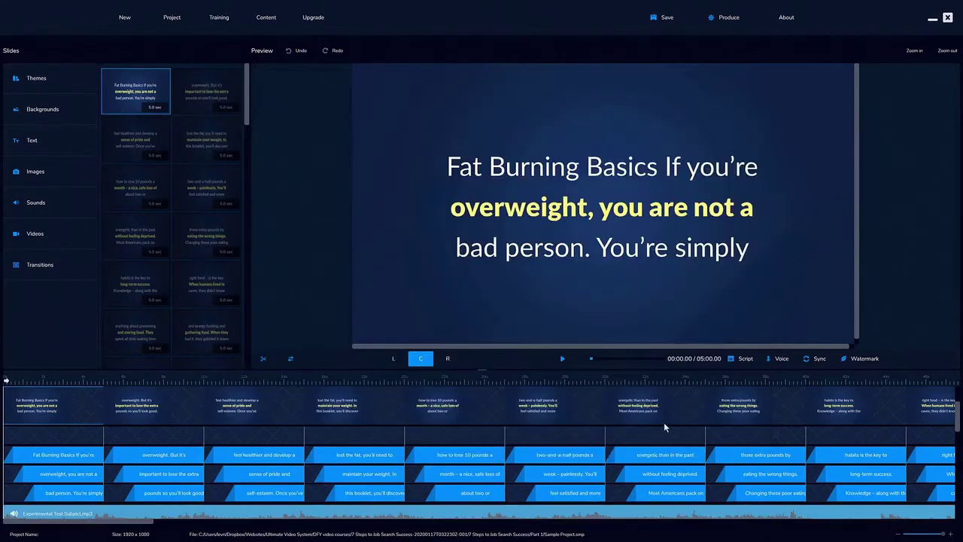
pyautogui.scroll(-2, 662, 425)
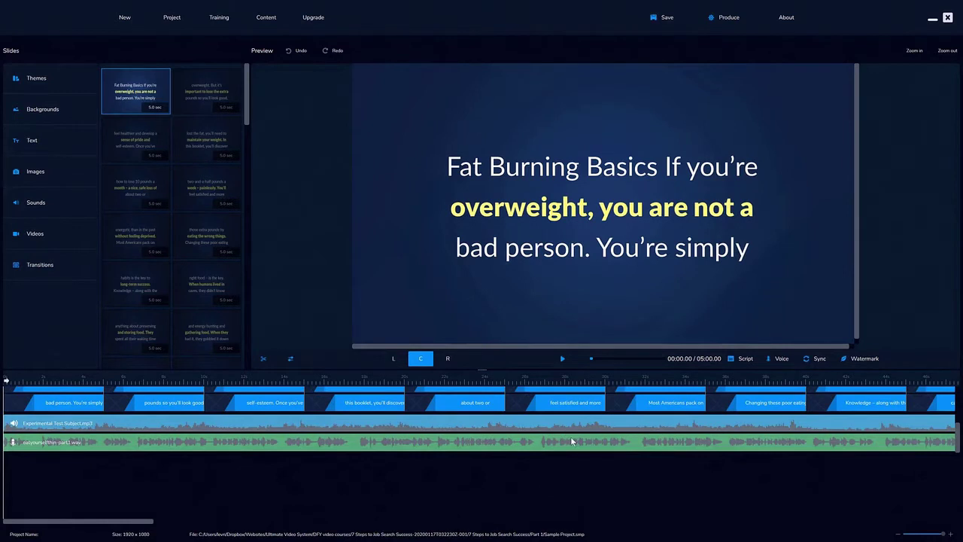
pyautogui.scroll(1, 571, 437)
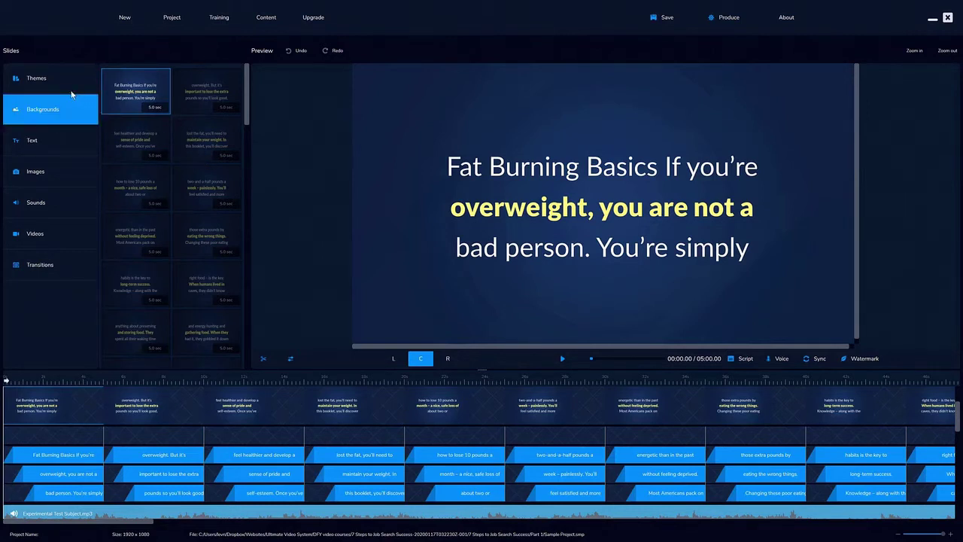
# - Set bg-fr-cookingstuff2.jpg as the slide background and apply it to all slides
pyautogui.click(52, 108)
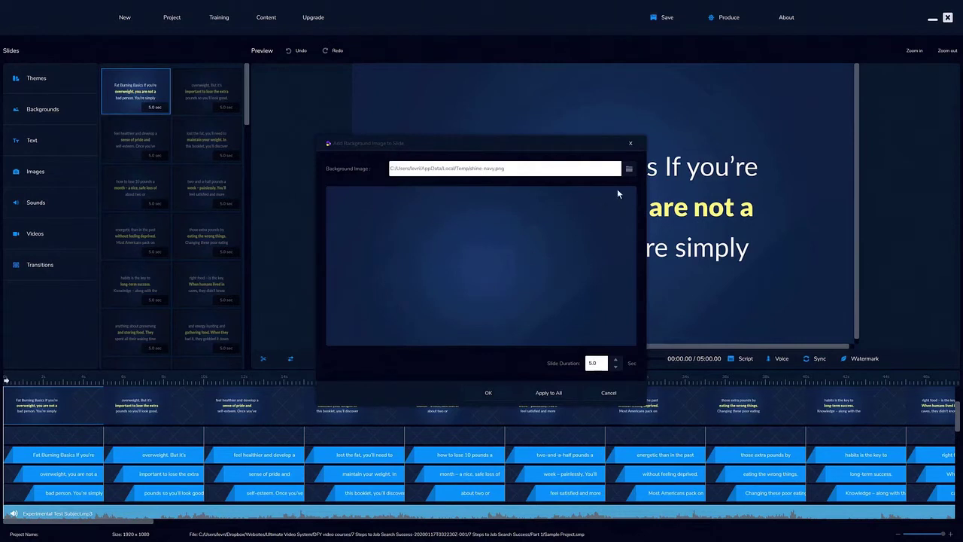
pyautogui.click(629, 169)
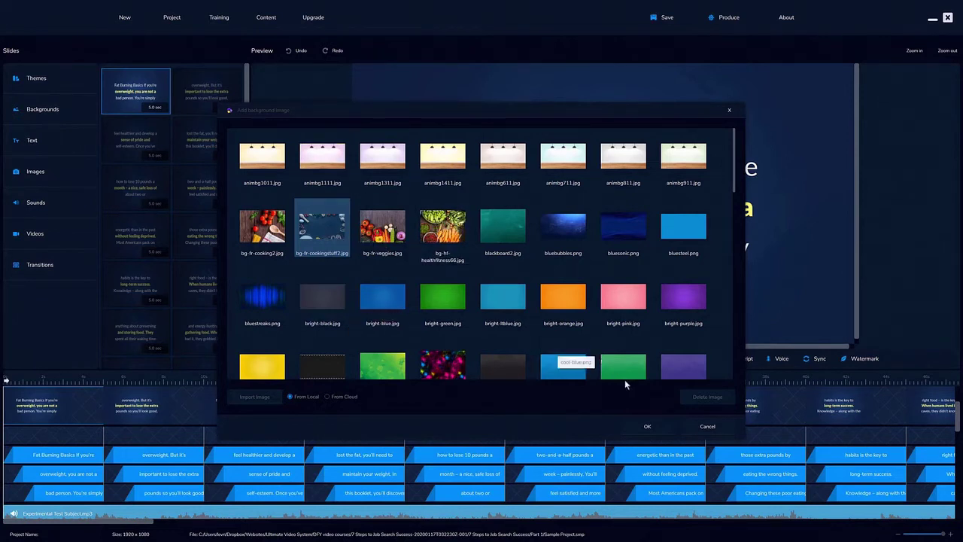
pyautogui.click(638, 425)
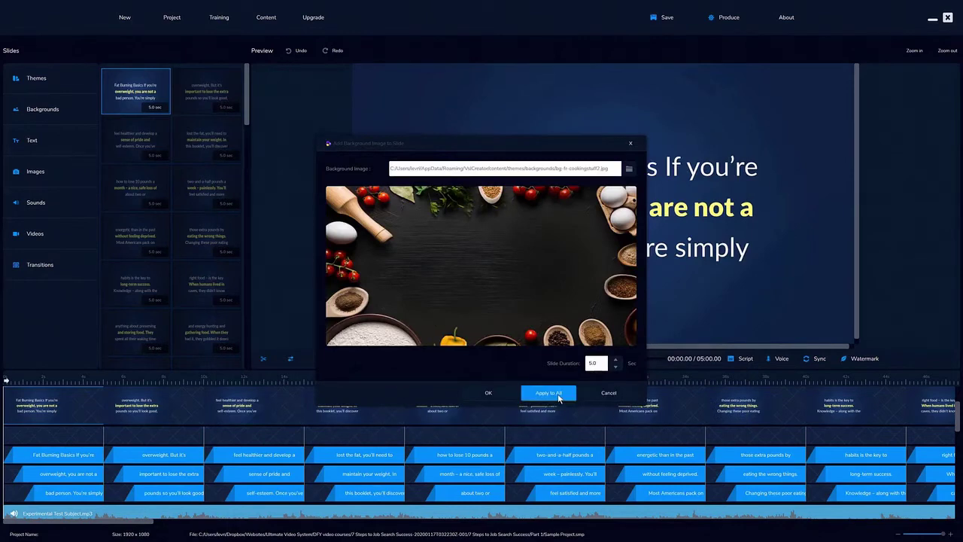
pyautogui.click(494, 396)
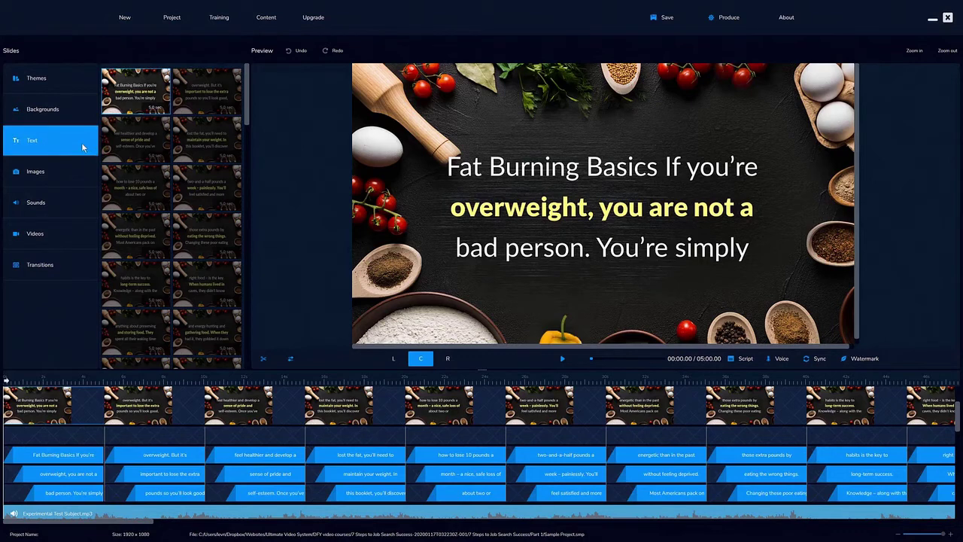
pyautogui.click(38, 144)
pyautogui.click(764, 93)
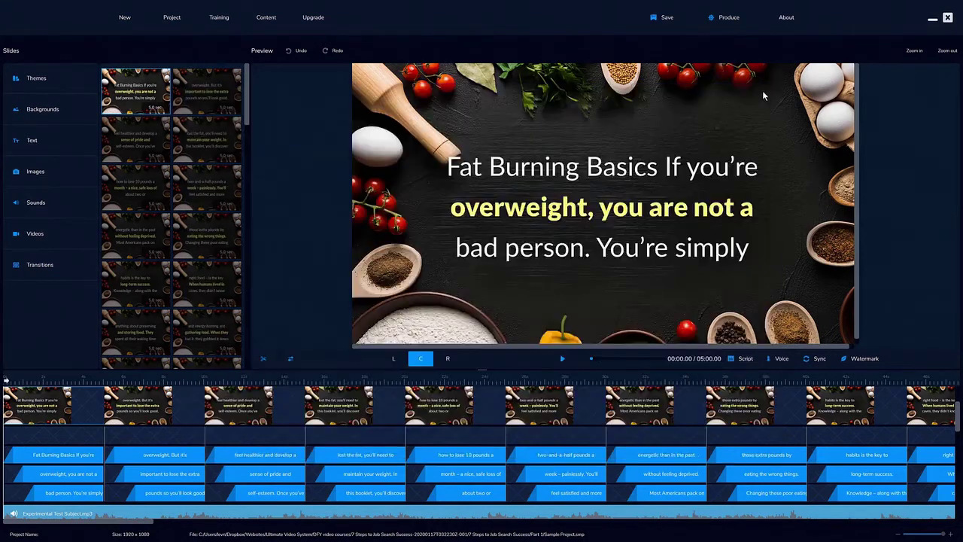
pyautogui.click(45, 170)
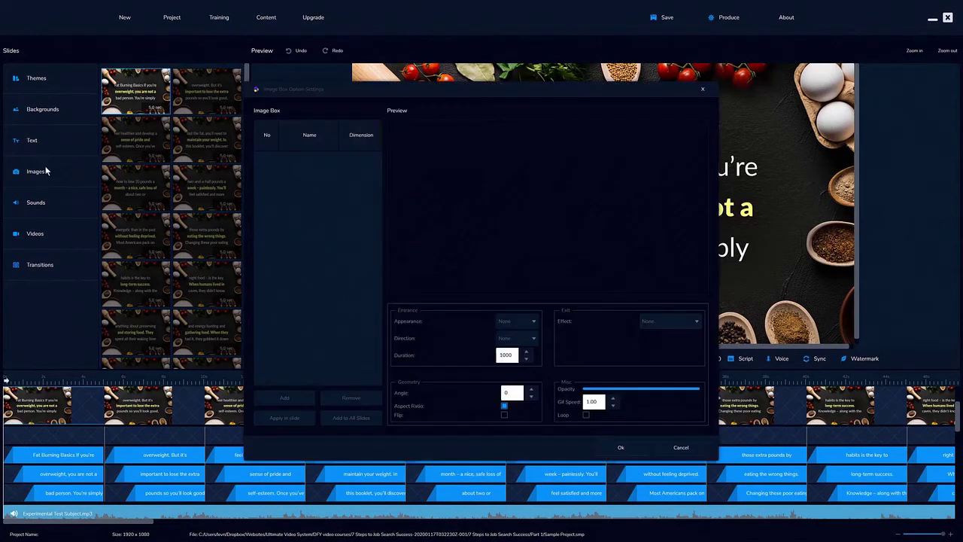
pyautogui.click(298, 395)
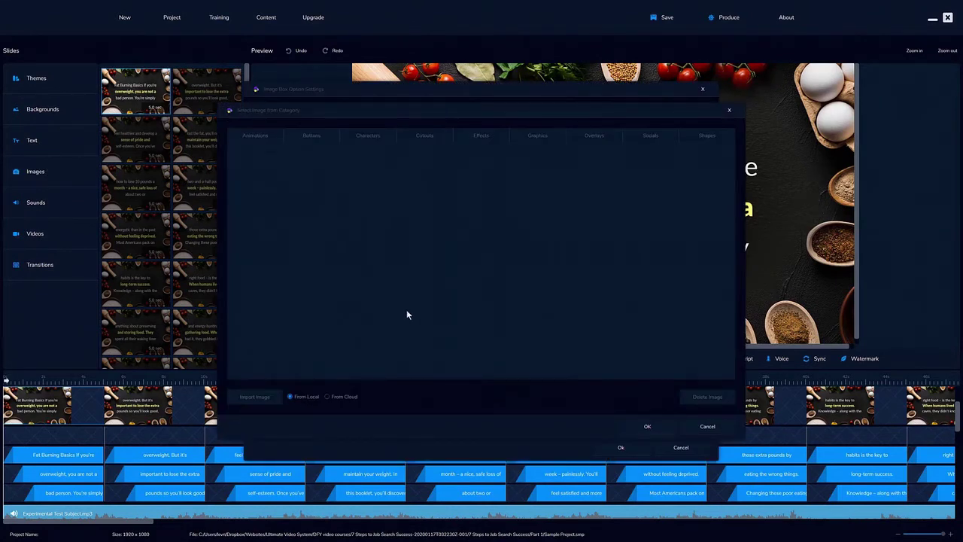
pyautogui.click(263, 136)
pyautogui.click(302, 138)
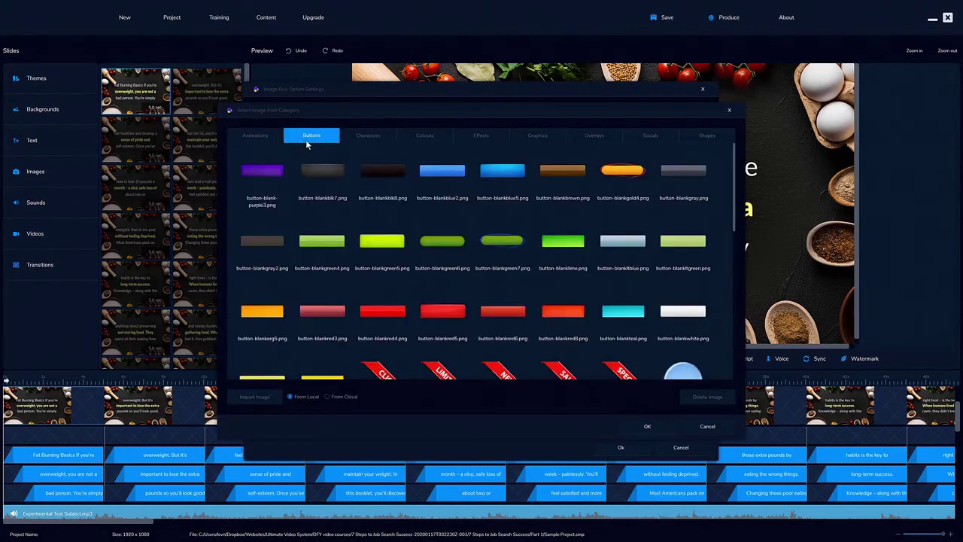
pyautogui.click(379, 140)
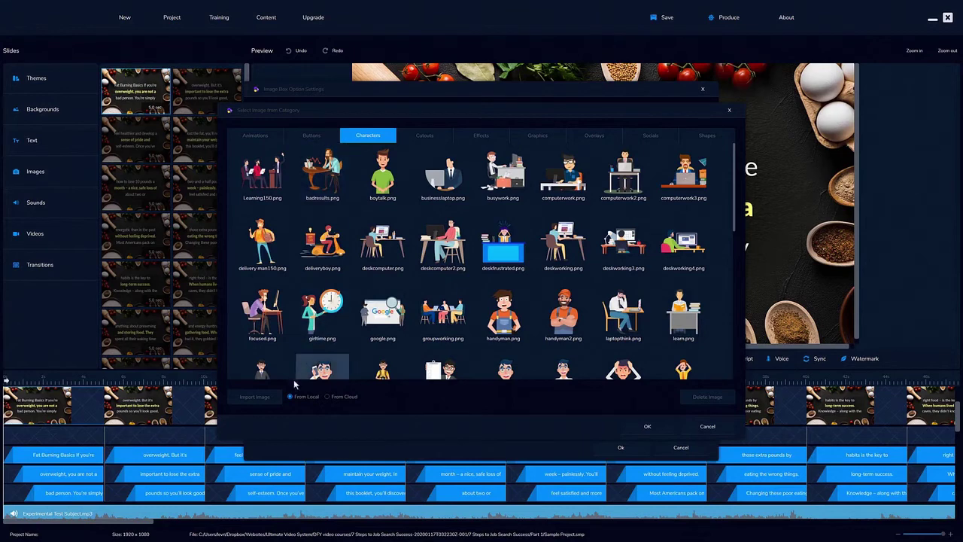
pyautogui.click(701, 427)
pyautogui.click(687, 447)
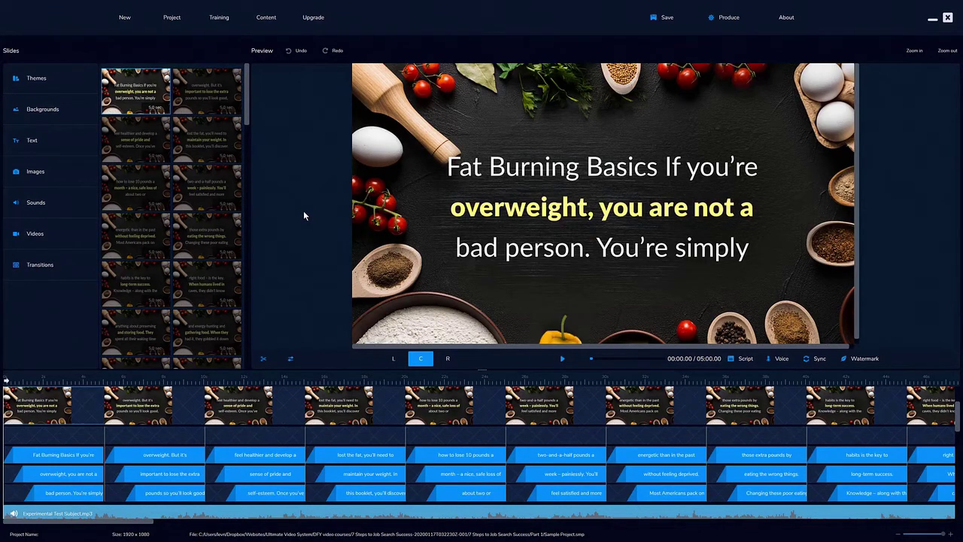
# - Inspect the three text lines on the preview slide, then bring up the Full HD MP4 export settings
pyautogui.click(547, 197)
pyautogui.click(545, 167)
pyautogui.click(557, 246)
pyautogui.click(376, 199)
pyautogui.click(537, 172)
pyautogui.click(569, 256)
pyautogui.click(520, 163)
pyautogui.click(553, 255)
pyautogui.click(724, 19)
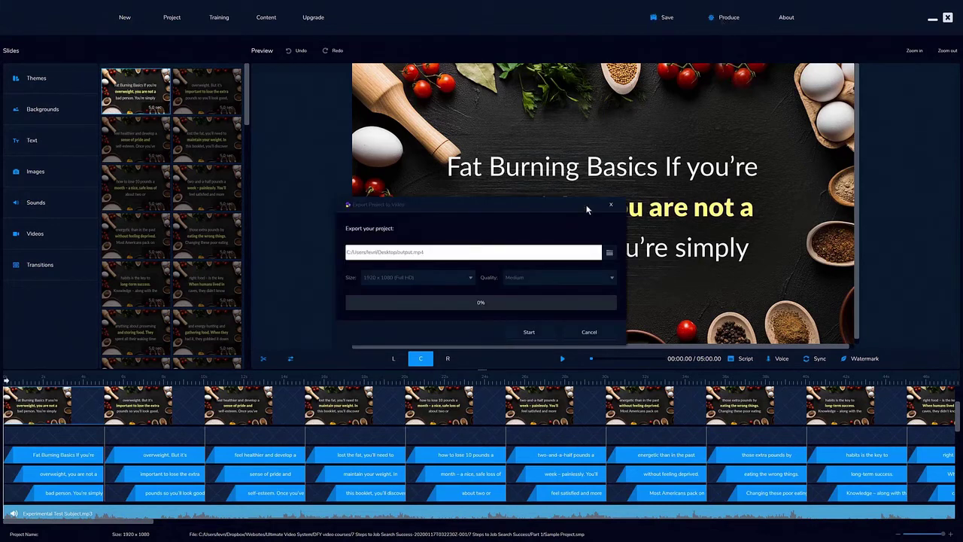
# - Set export quality to High, then cancel the export without producing the video
pyautogui.click(530, 277)
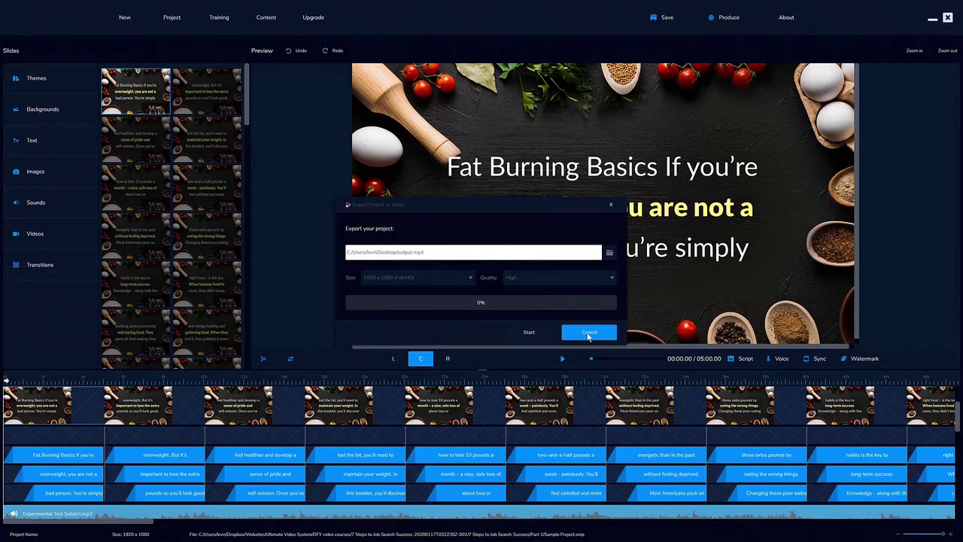
pyautogui.click(588, 333)
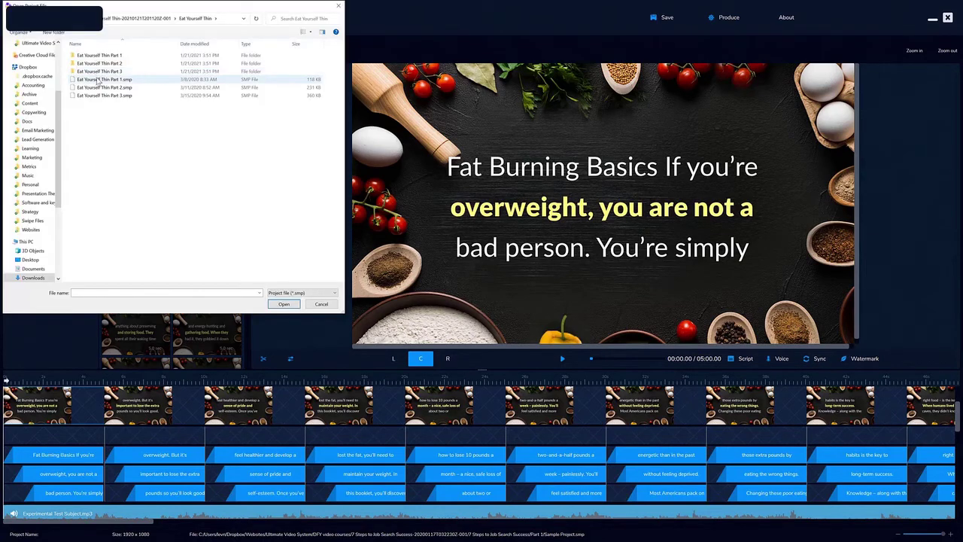
# - Open Eat Yourself Thin Part 1.smp and preview its slides from FAT BURNING Basics to Most Americans
pyautogui.click(98, 80)
pyautogui.click(283, 304)
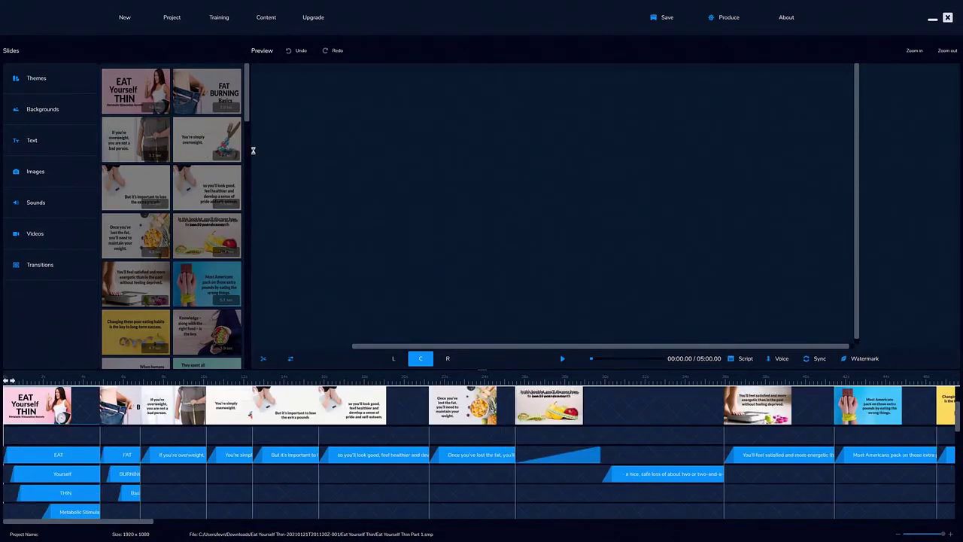
pyautogui.click(193, 98)
pyautogui.click(140, 139)
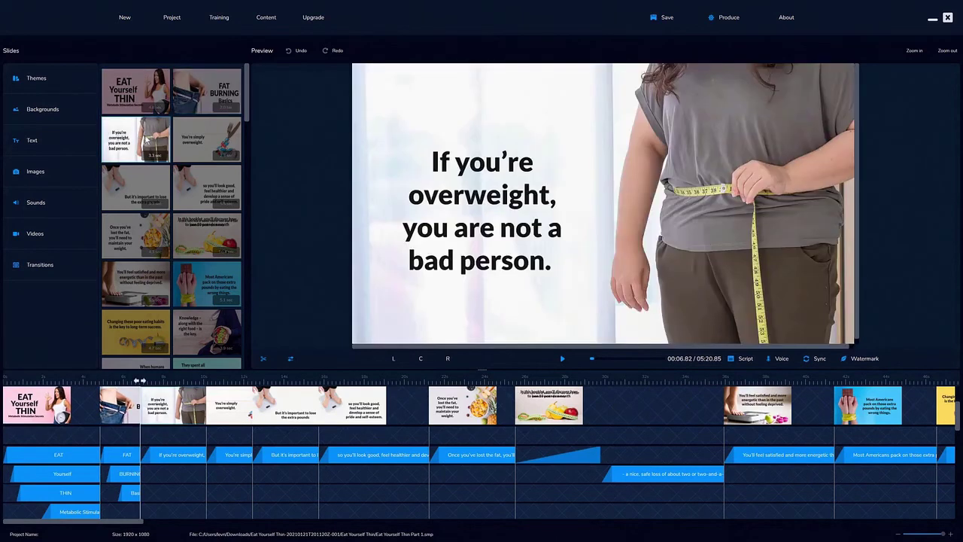
pyautogui.click(203, 143)
pyautogui.click(145, 186)
pyautogui.click(226, 197)
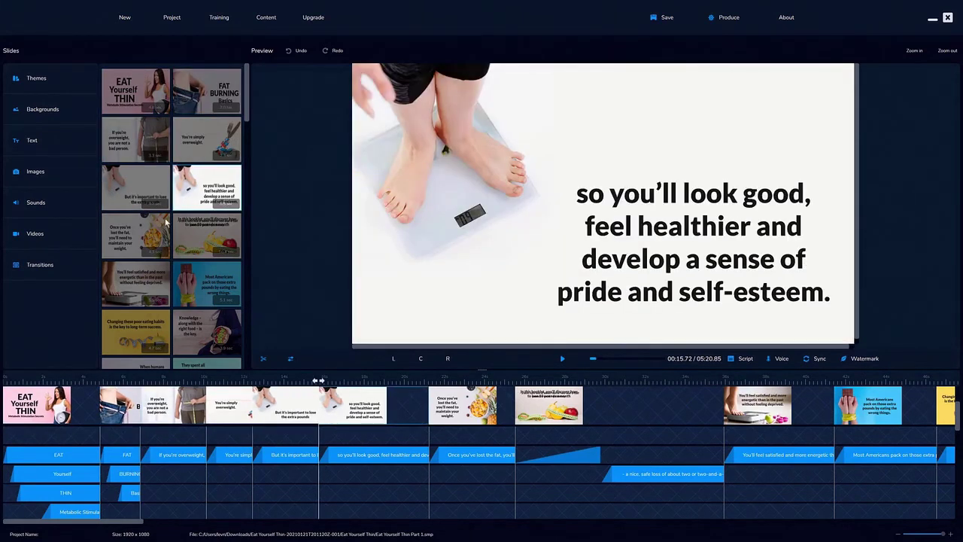
pyautogui.click(153, 237)
pyautogui.click(202, 233)
pyautogui.click(154, 280)
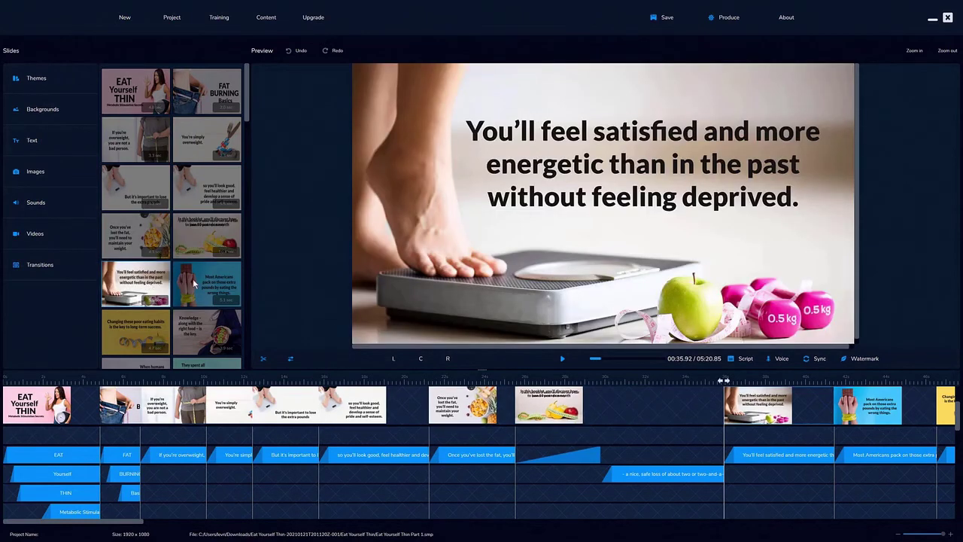
pyautogui.click(194, 280)
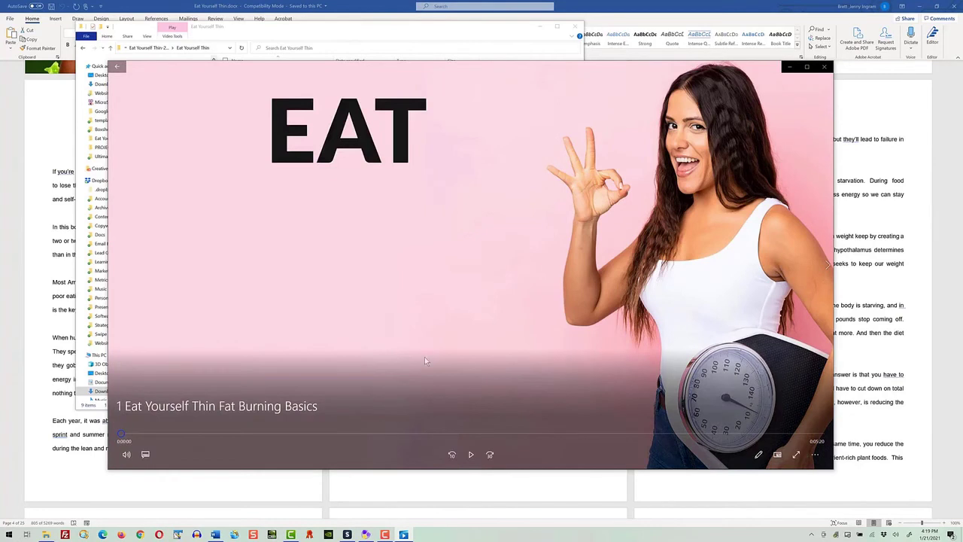
# - Play the exported video and pause it at about 23 seconds, on the maintain-your-weight slide
pyautogui.click(467, 451)
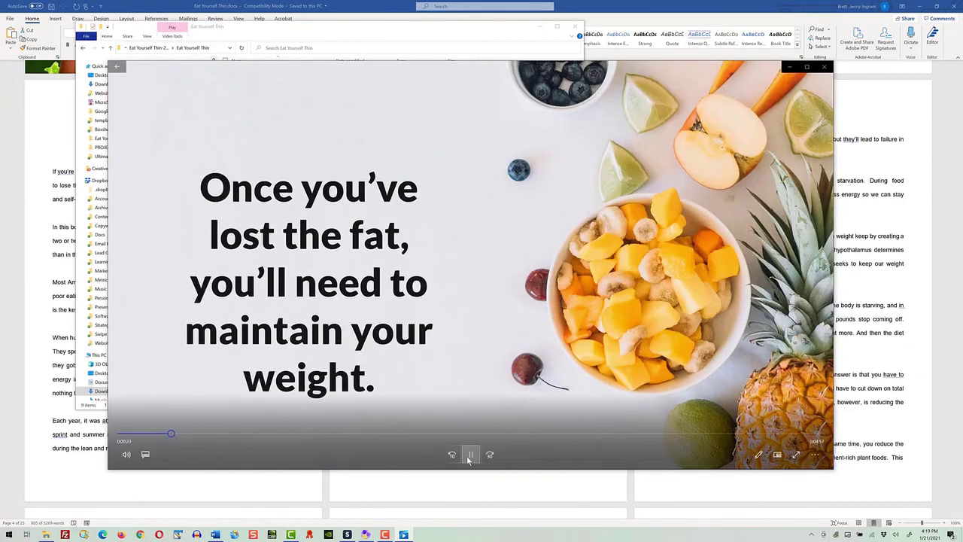
pyautogui.click(470, 456)
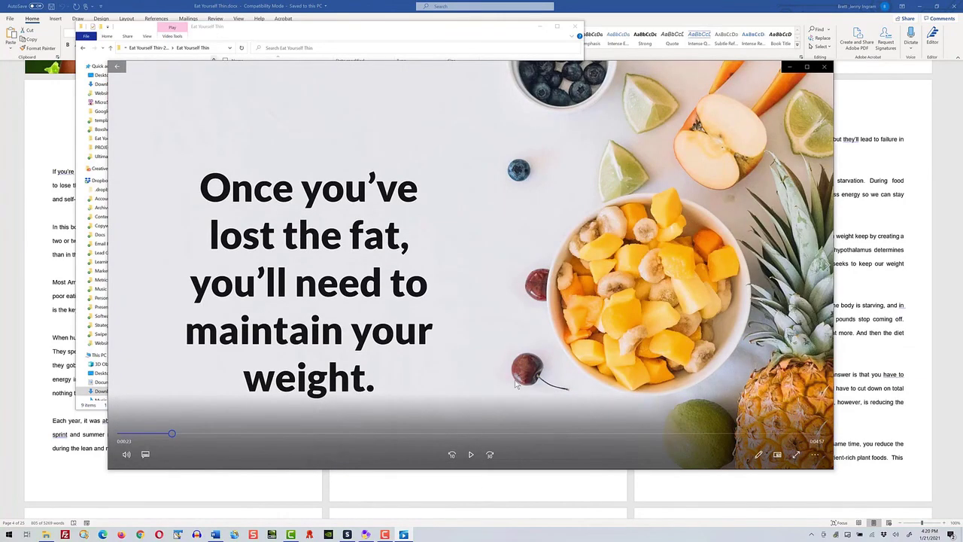